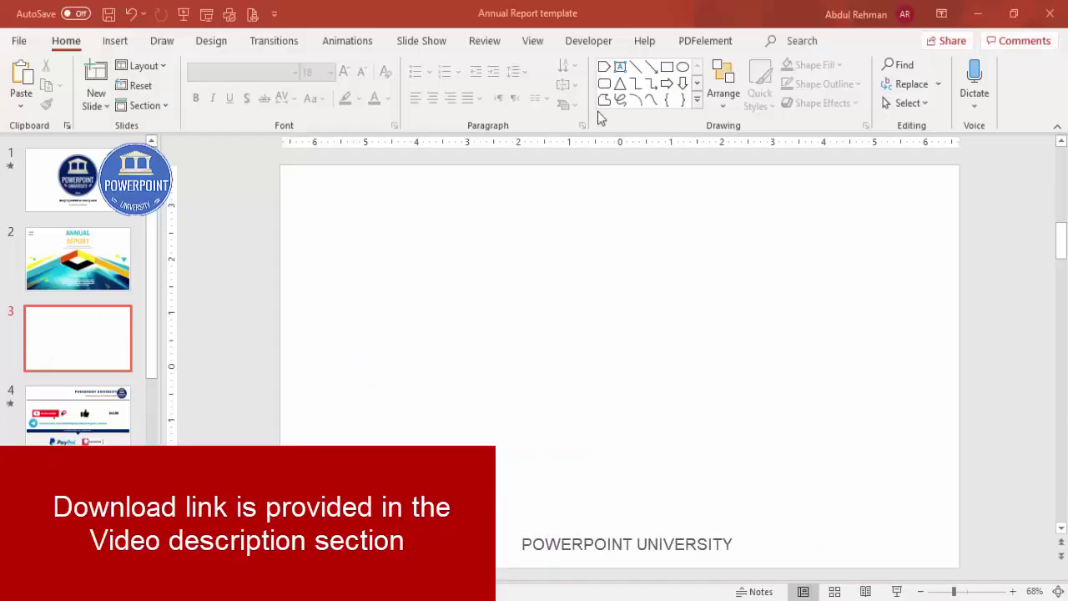
- Turn on guides and draw an outline-free Arrow: Pentagon shape on slide 3
left_click(534, 41)
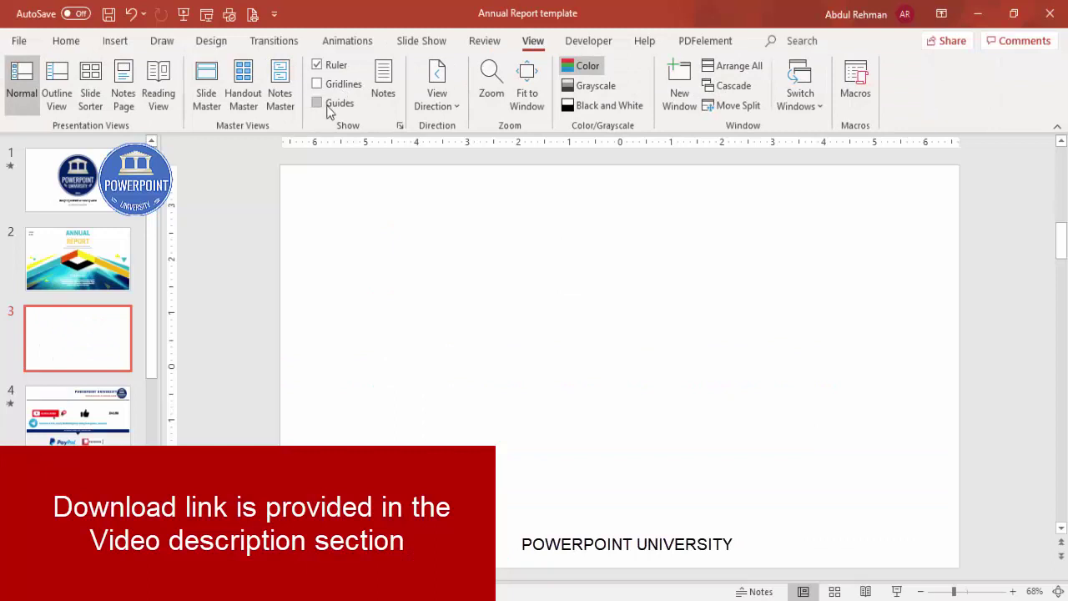
left_click(117, 43)
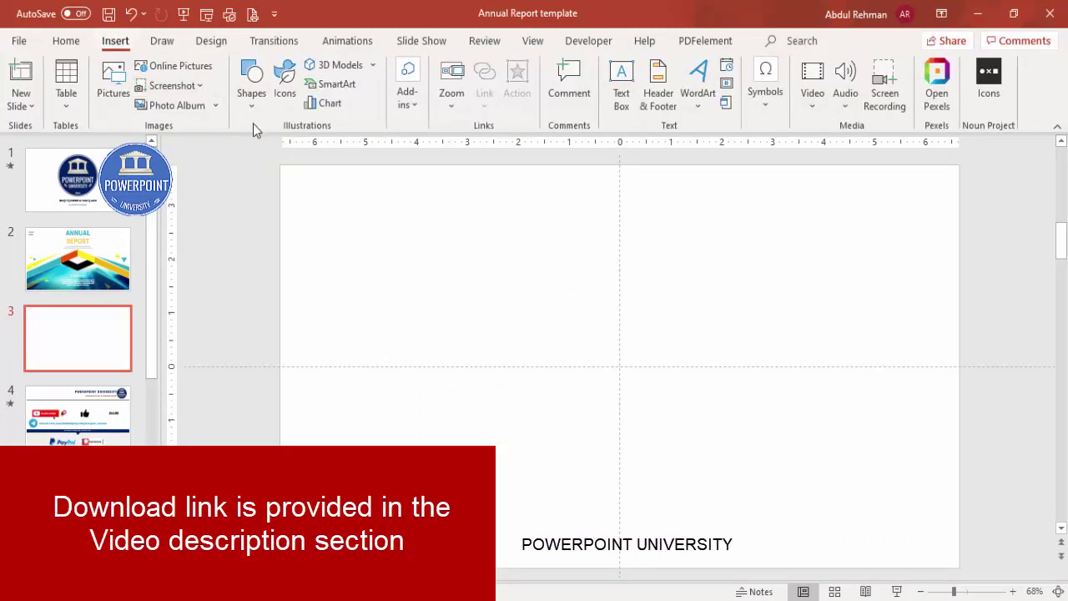
left_click(256, 113)
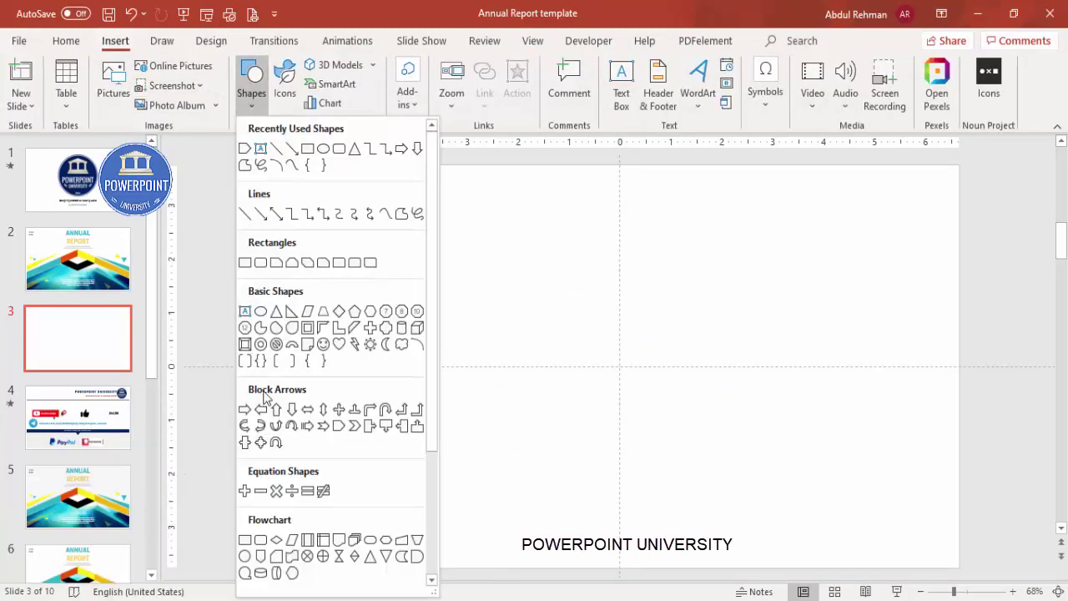
left_click(339, 427)
left_click_drag(362, 377, 552, 566)
left_click(393, 84)
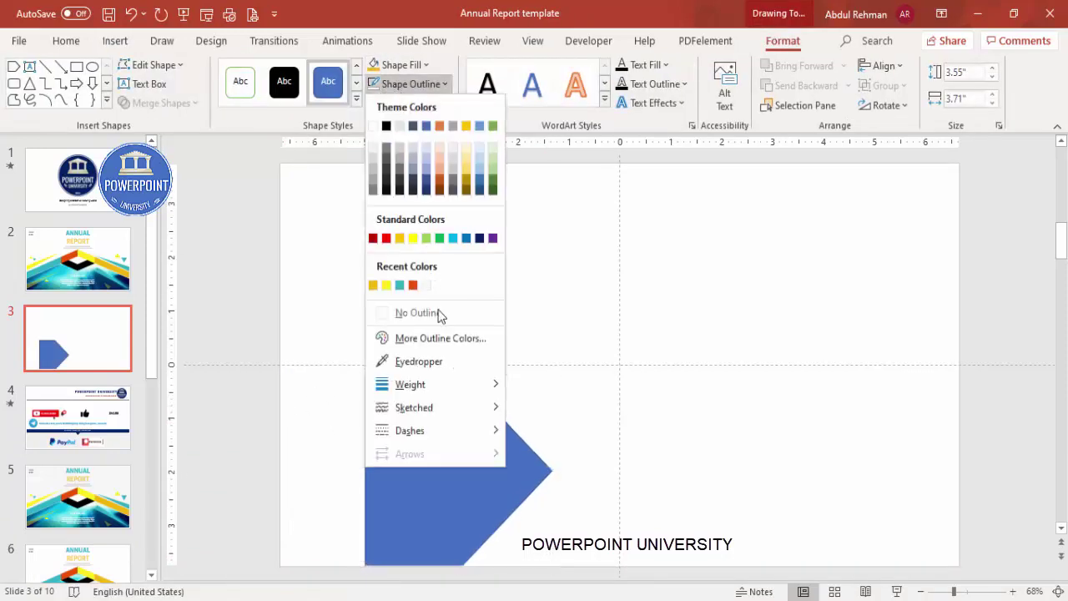
left_click(436, 314)
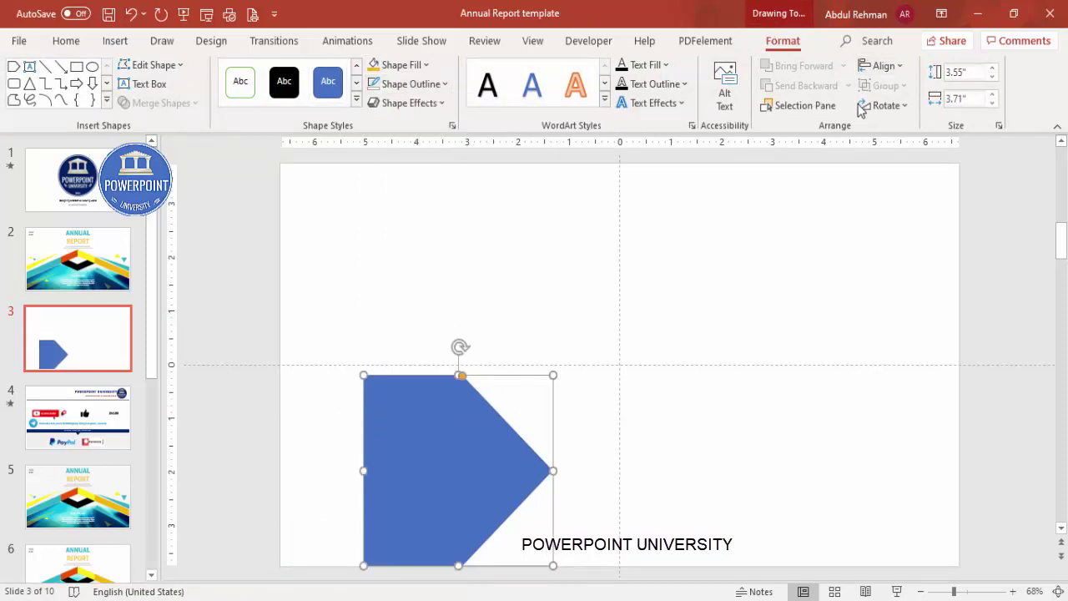
- Rotate the pentagon left 90°, snap it left, stretch to full width and reshape its peak
left_click(883, 107)
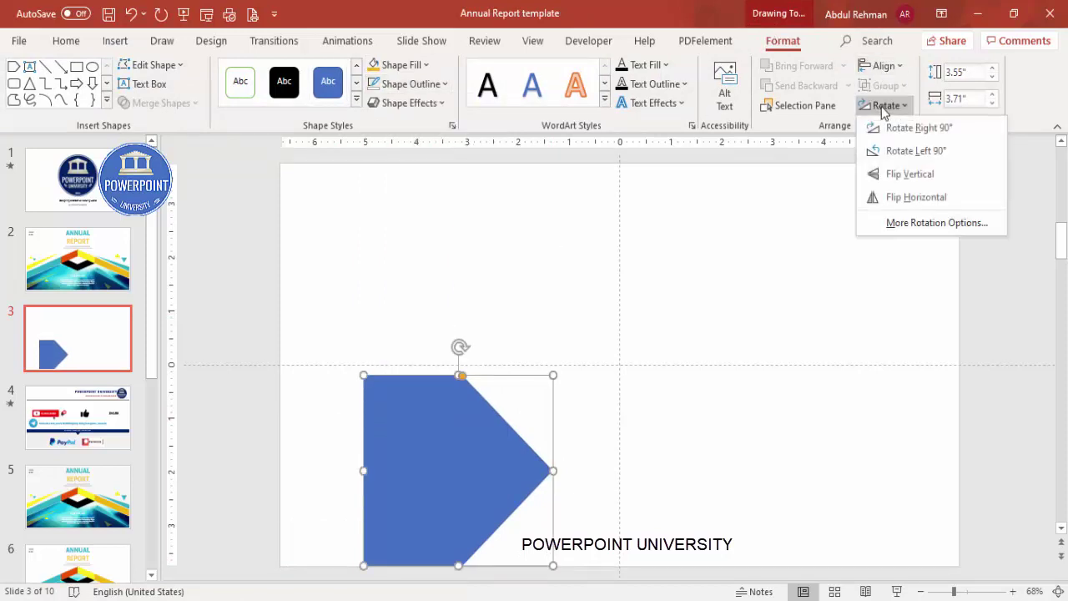
left_click(902, 151)
left_click_drag(488, 486, 401, 487)
left_click_drag(463, 464, 960, 466)
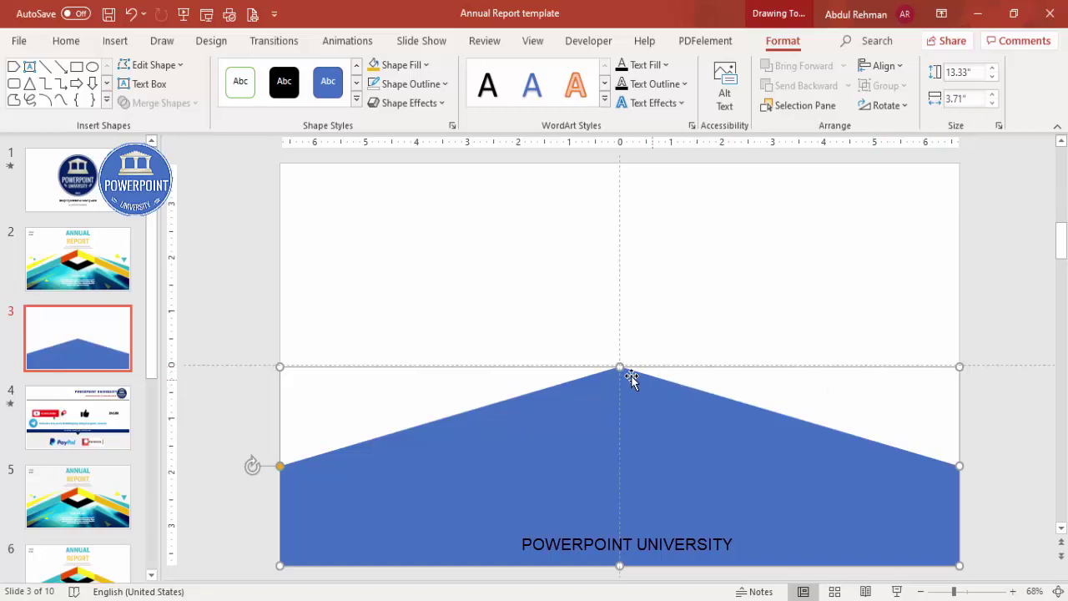
left_click_drag(618, 368, 616, 326)
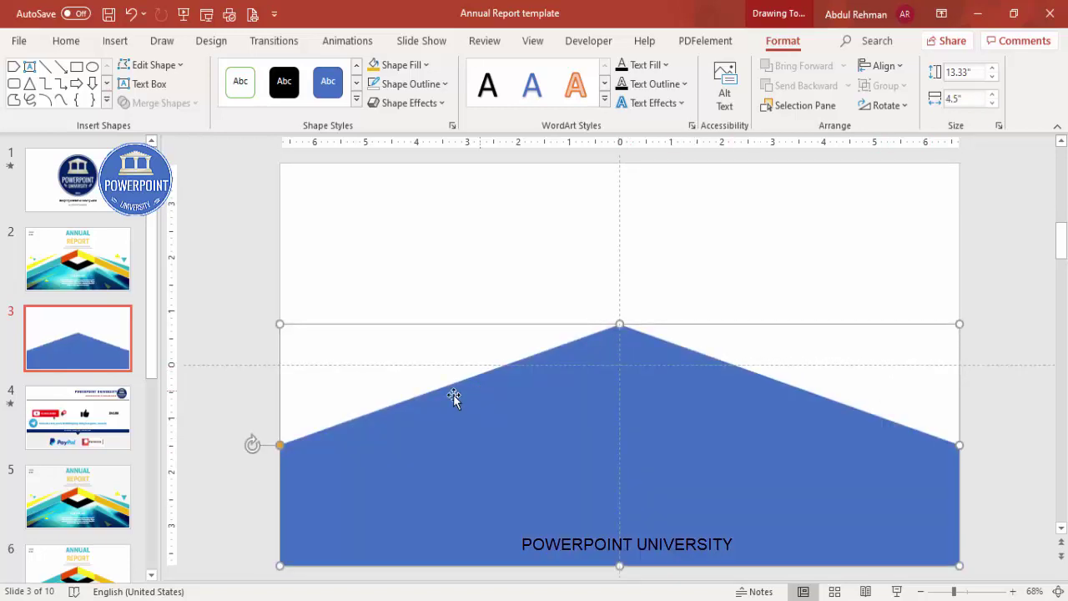
left_click_drag(281, 447, 283, 466)
- Duplicate the peaked shape upward and fill the copy light blue
left_click(696, 293)
left_click(633, 393)
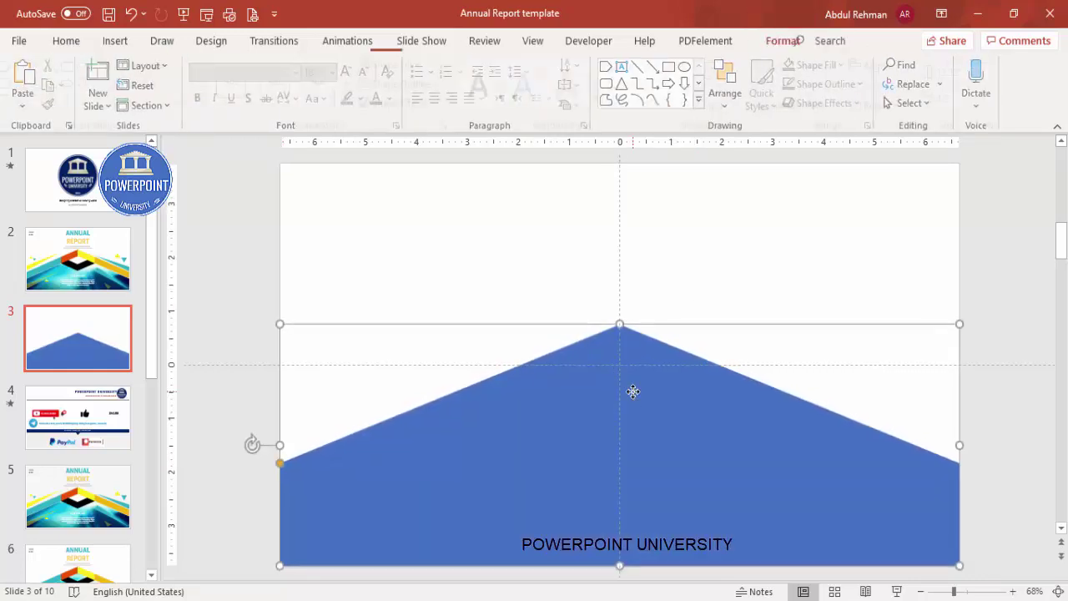
left_click_drag(633, 391, 647, 303)
left_click(424, 65)
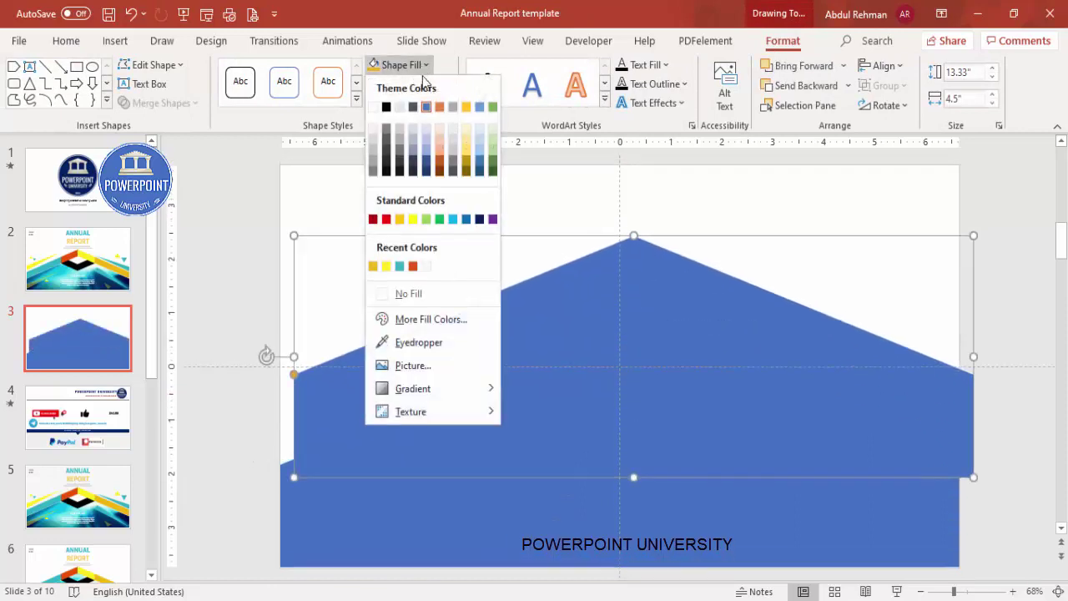
left_click(479, 139)
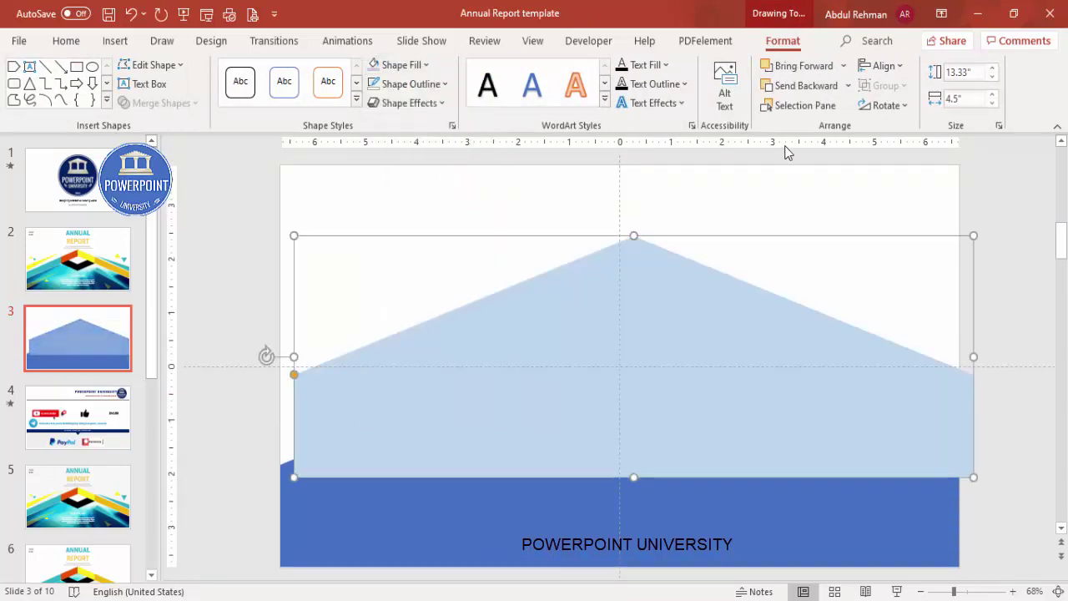
- Send the light-blue copy to back and lower it so a thin band shows
left_click(848, 85)
left_click(839, 143)
left_click(711, 258)
left_click_drag(655, 300, 649, 327)
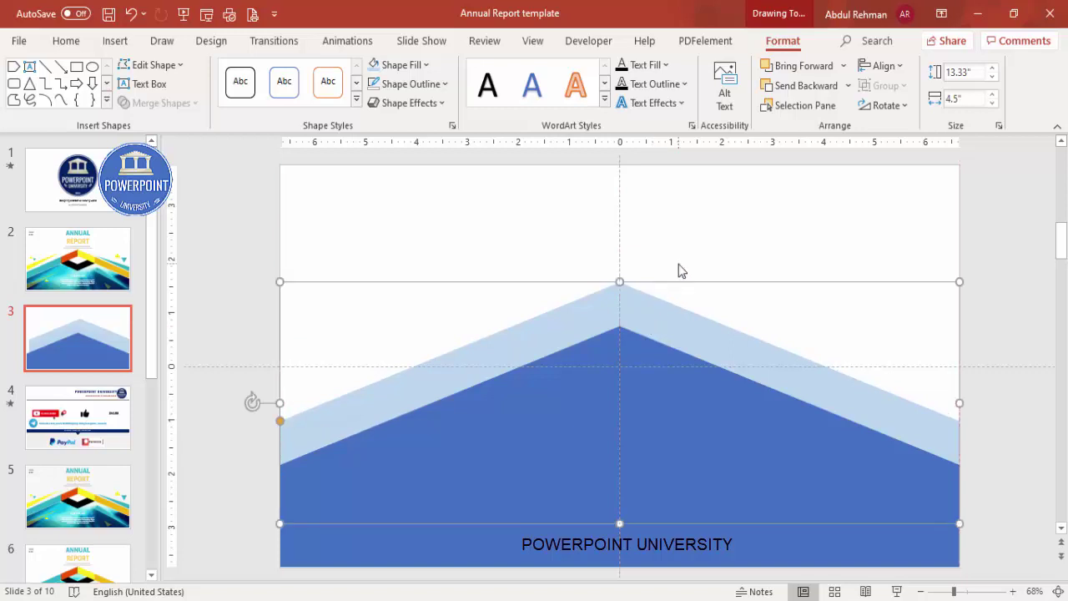
left_click(679, 270)
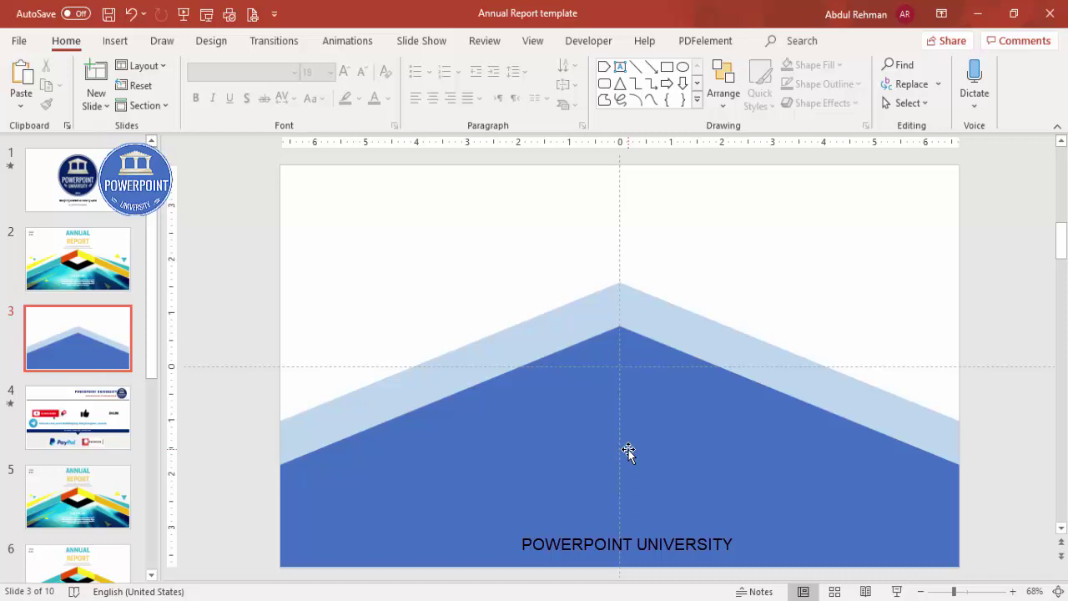
- Select both peaked shapes and apply Merge Shapes > Subtract, then check the band moves as one
left_click(586, 313)
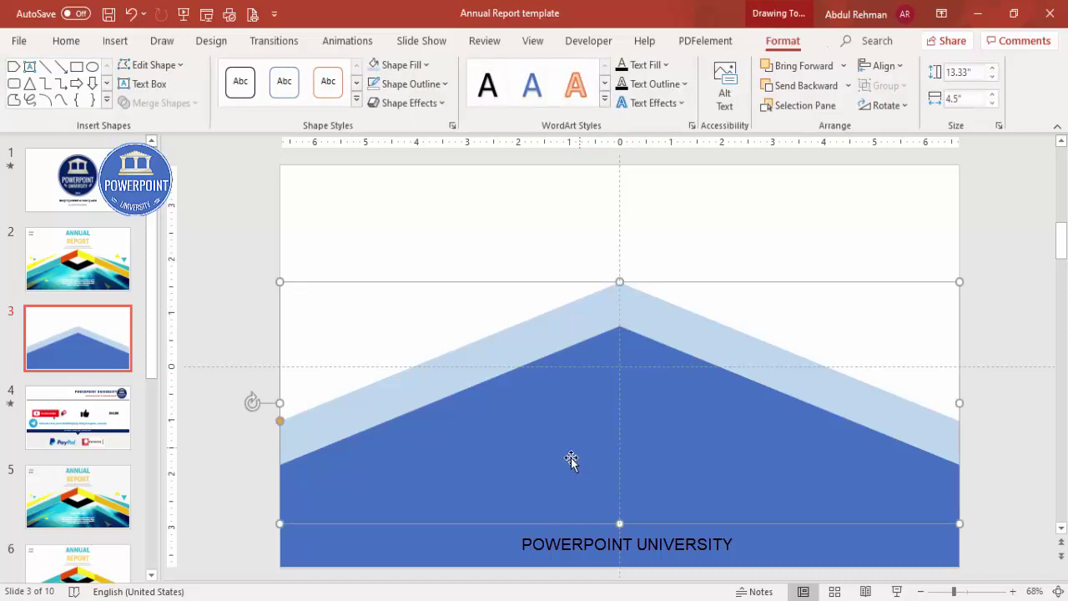
left_click(548, 538, "shift")
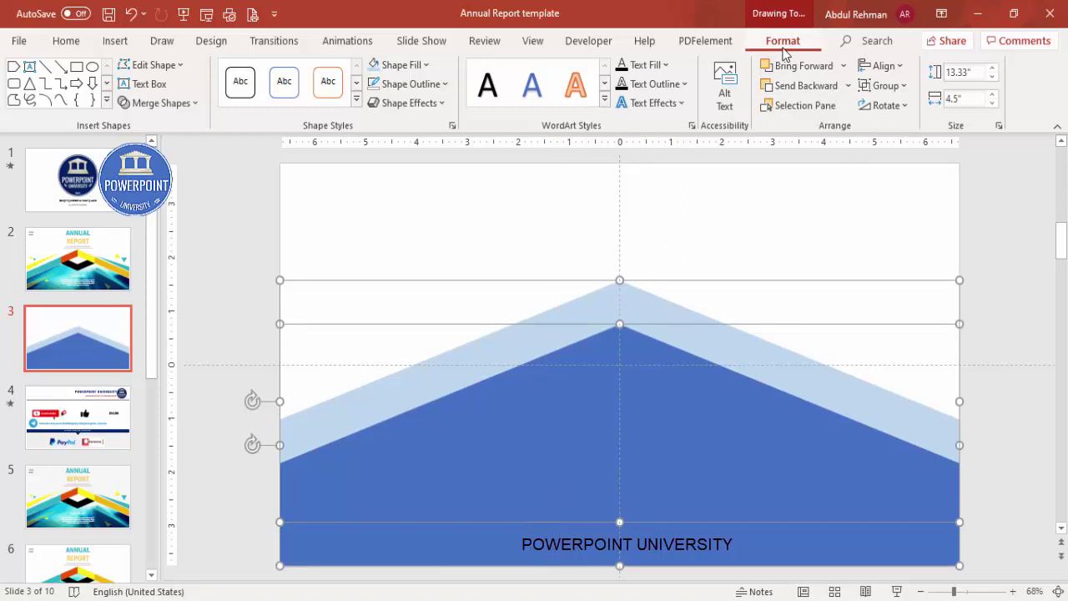
left_click(158, 103)
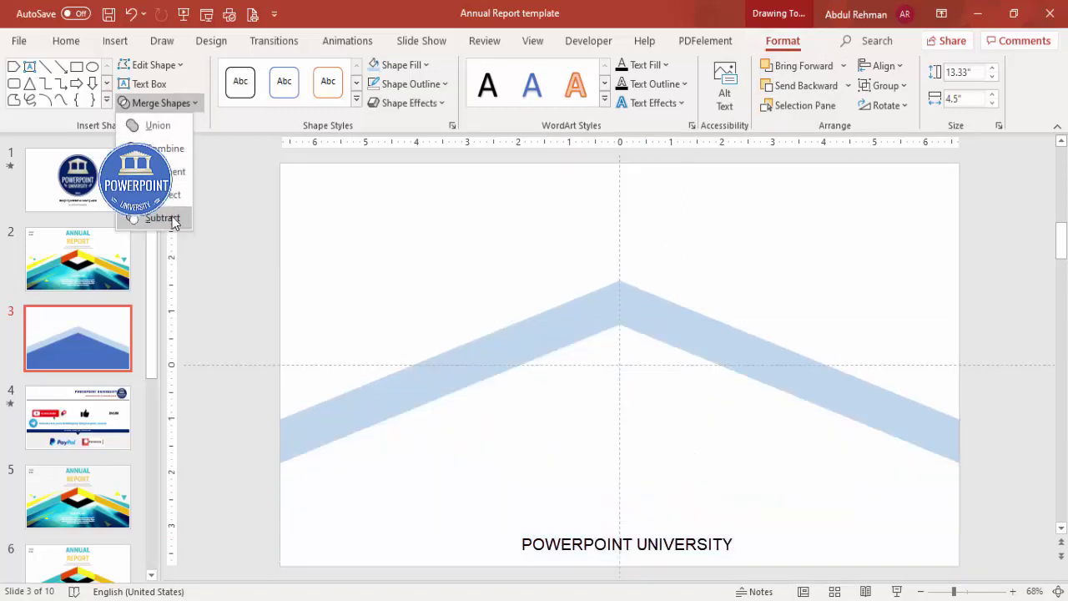
left_click(163, 218)
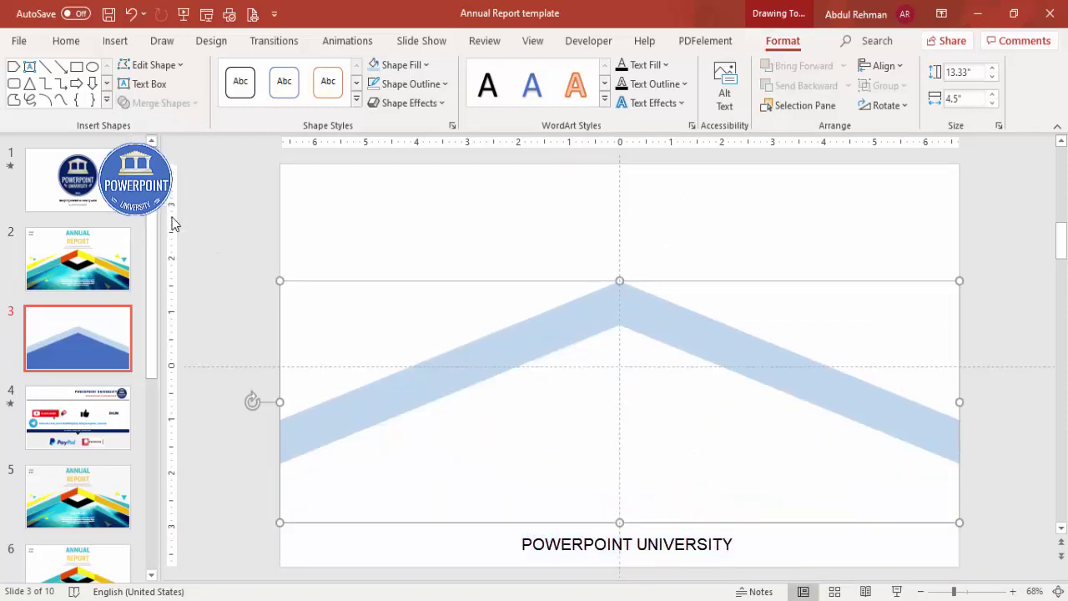
left_click(508, 201)
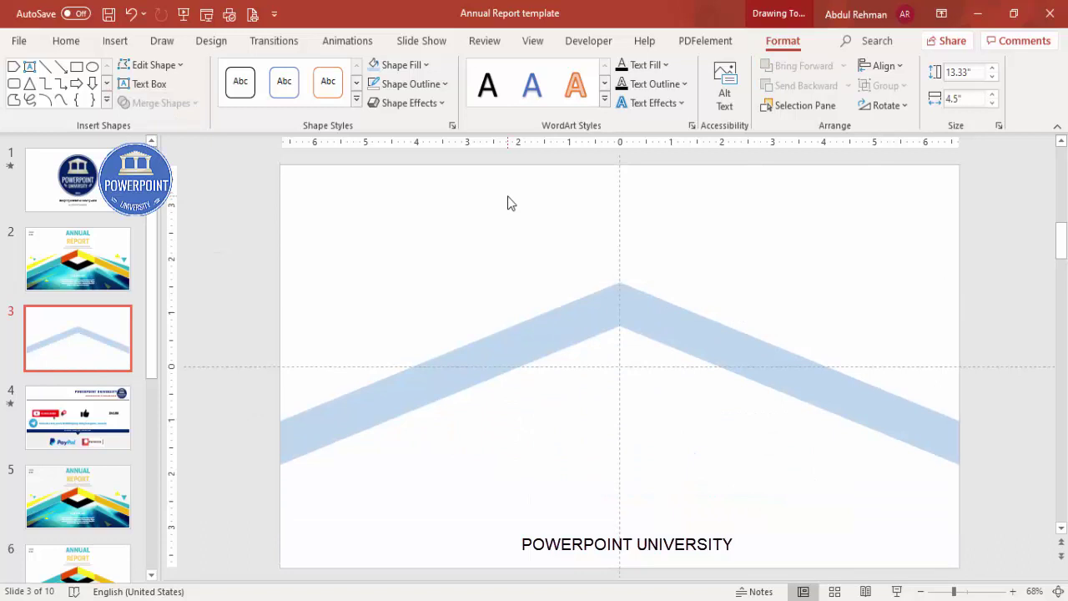
left_click(544, 328)
left_click_drag(543, 328, 542, 292)
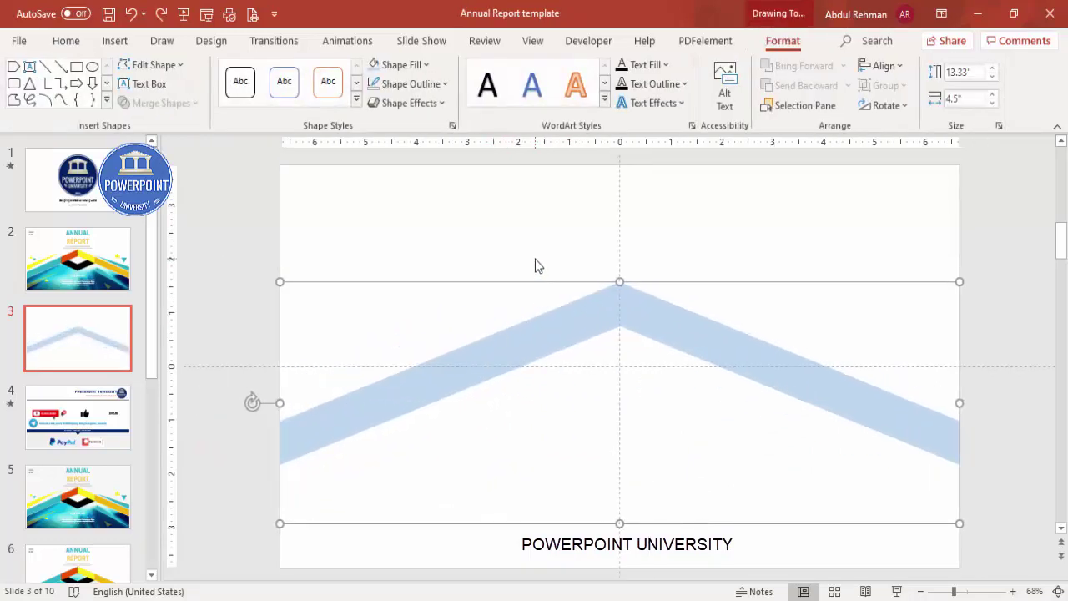
left_click(535, 258)
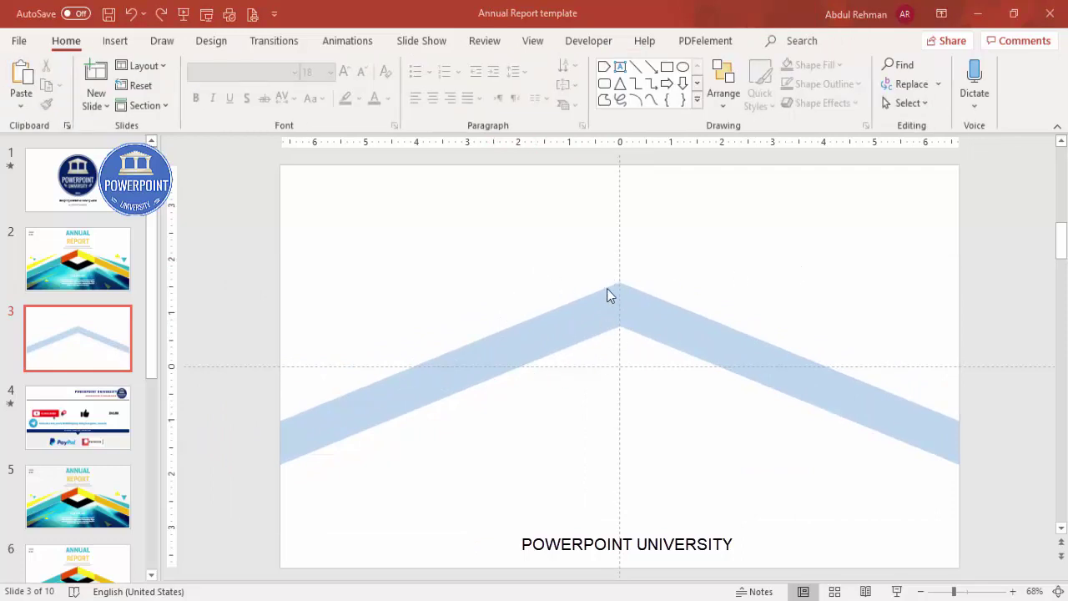
- Draw a tall outline-free rectangle left of the peak and set it to 56% transparency
left_click(115, 40)
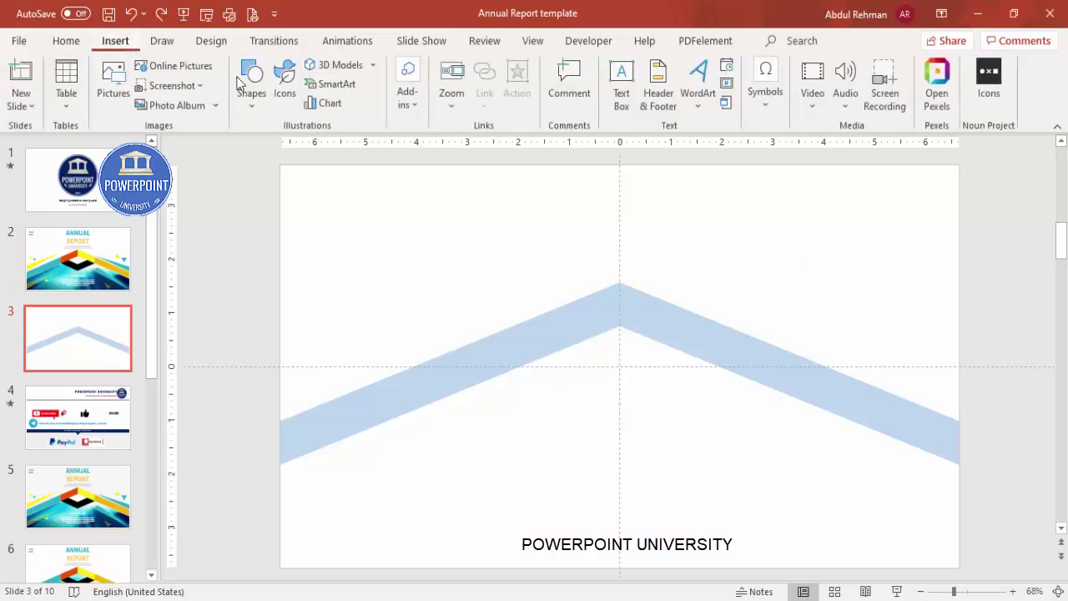
left_click(252, 84)
left_click(244, 262)
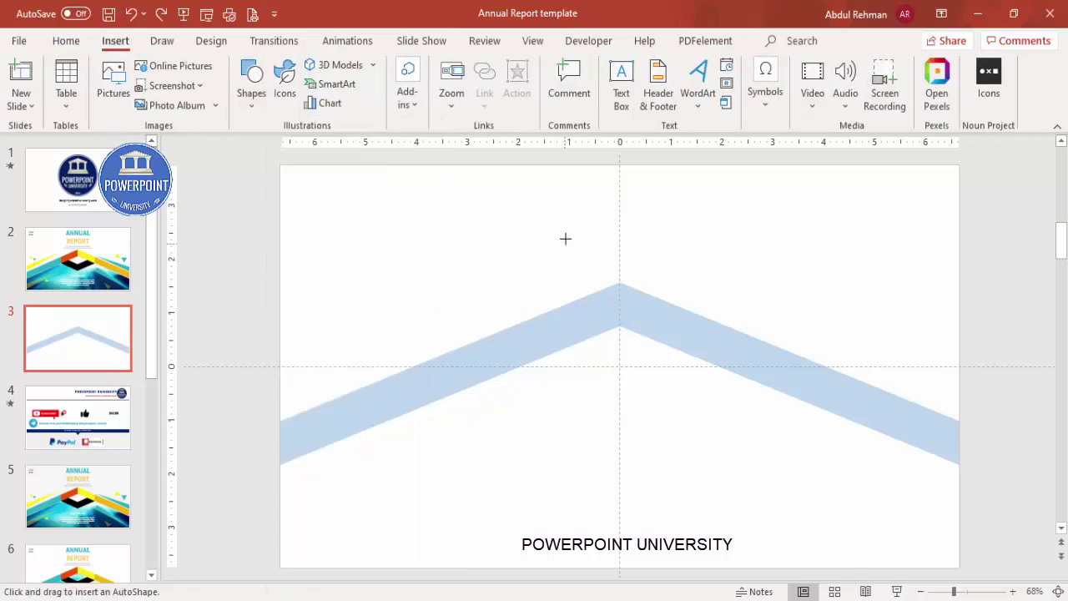
mouse_move(621, 211)
left_mouse_down()
mouse_move(615, 405)
mouse_move(500, 435)
left_mouse_up()
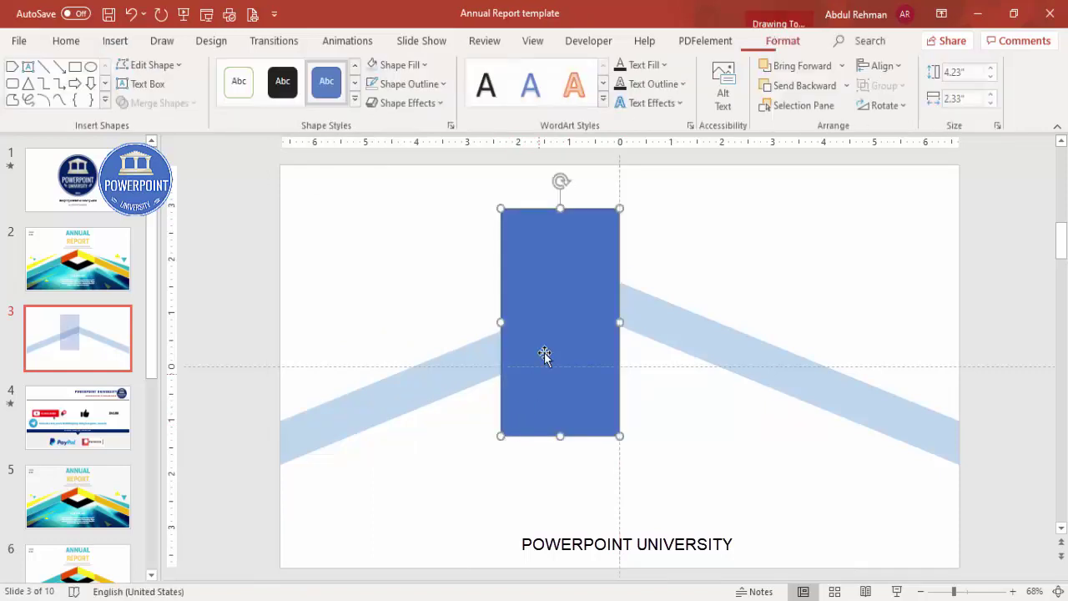
left_click(422, 84)
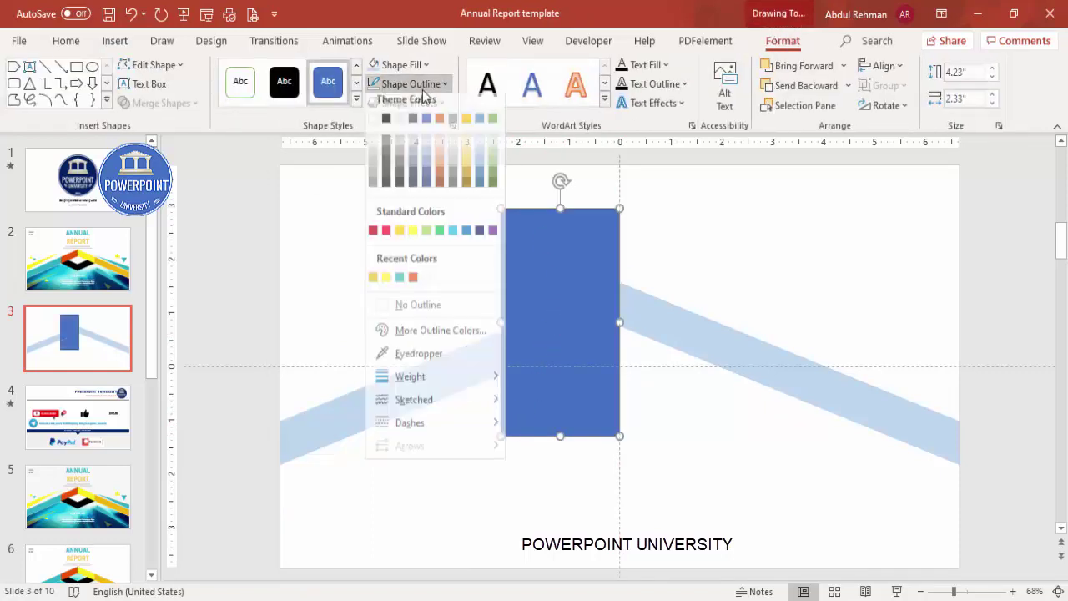
left_click(434, 311)
right_click(573, 271)
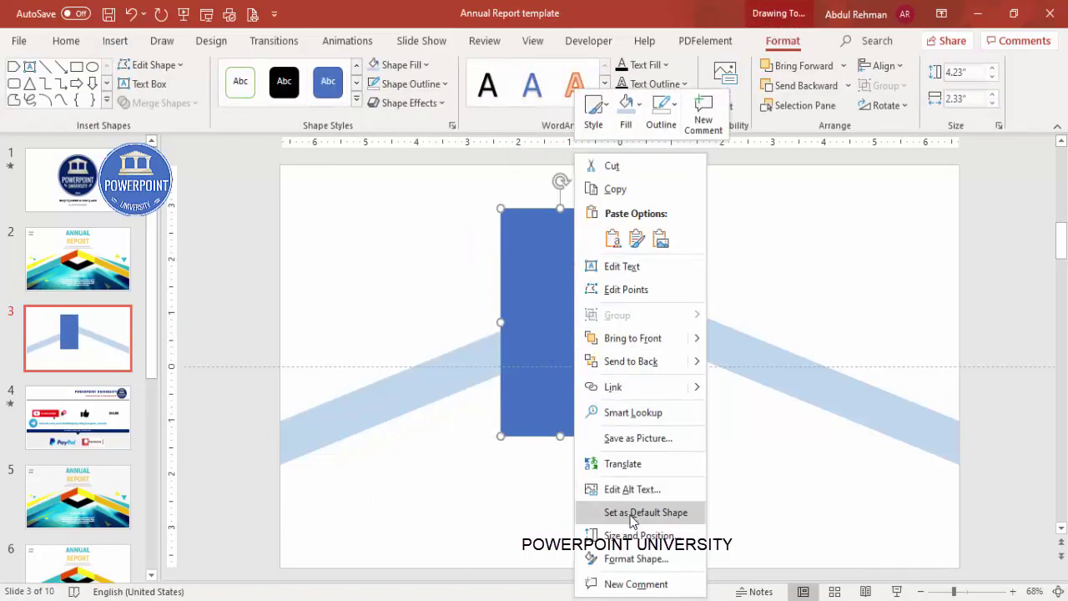
left_click(660, 559)
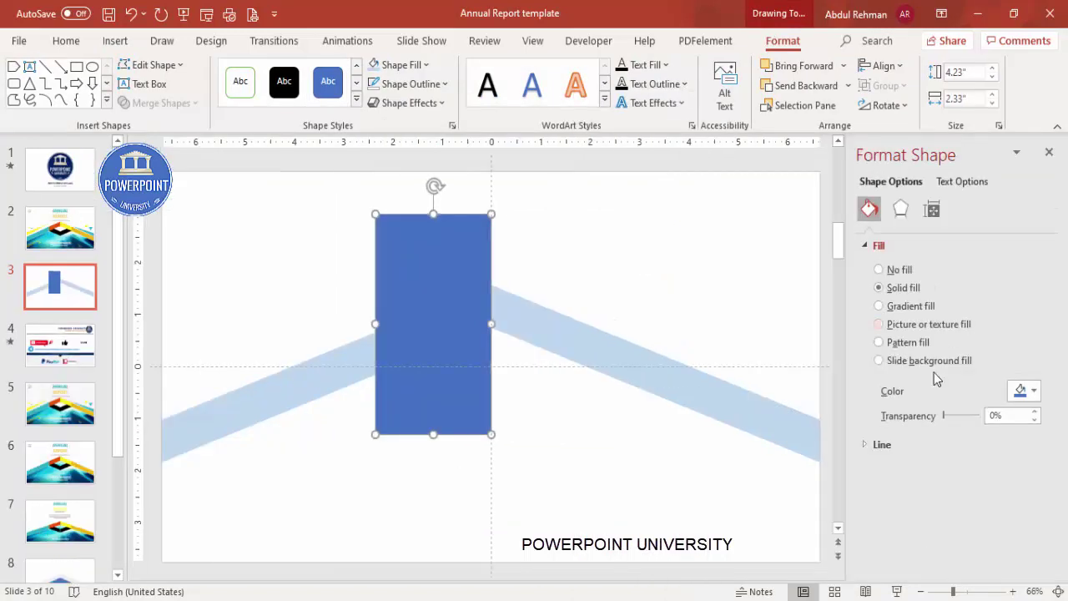
left_click_drag(945, 414, 964, 415)
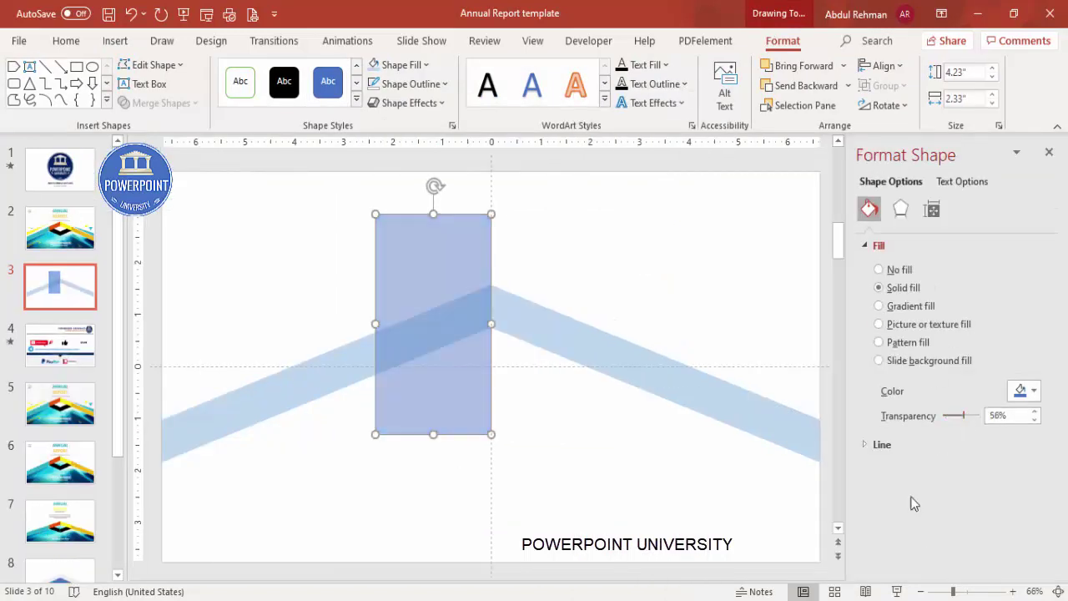
- Align the rectangle to the centre line and add a level copy to its right
left_click(970, 592)
left_click_drag(587, 377, 566, 373)
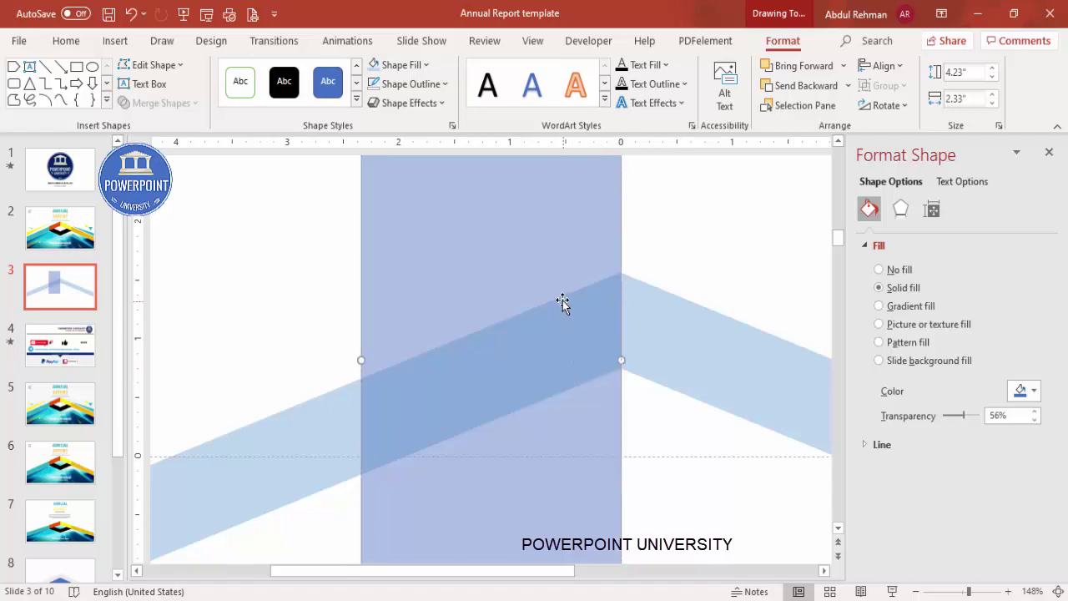
left_click_drag(563, 302, 660, 265)
left_click(1058, 591)
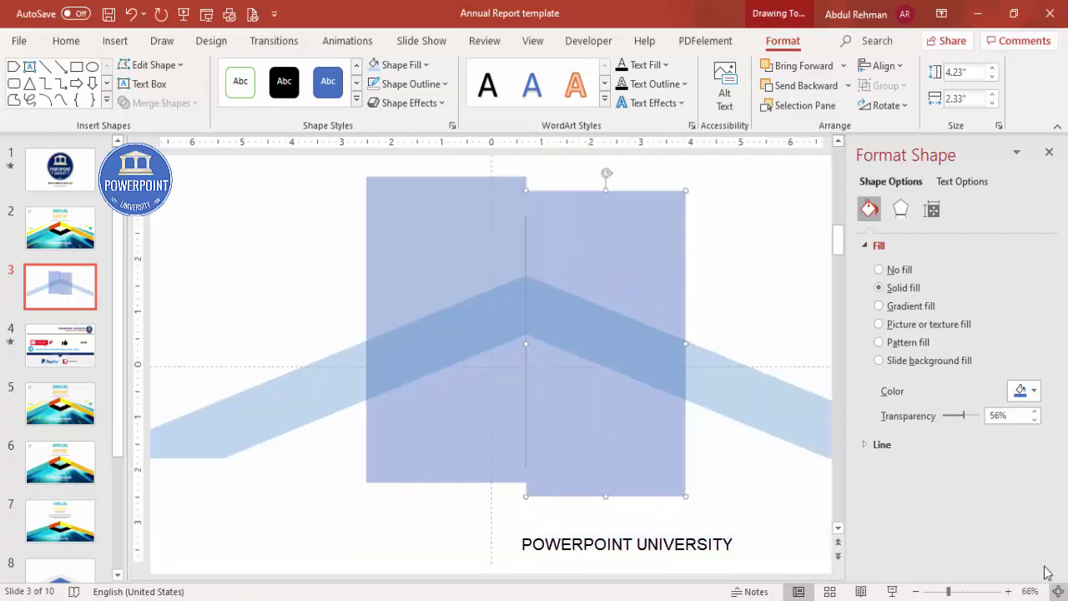
key("ctrl+Up")
key("ctrl+Up")
key("ctrl+Up")
key("ctrl+Up")
key("ctrl+Up")
key("ctrl+Up")
key("ctrl+Up")
key("ctrl+Up")
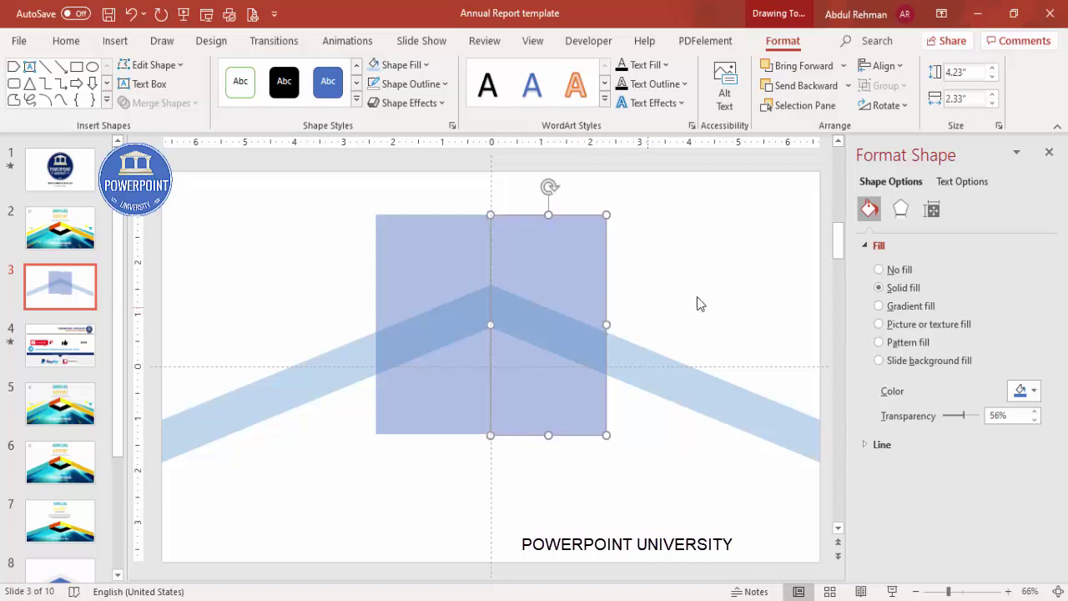
left_click(700, 304)
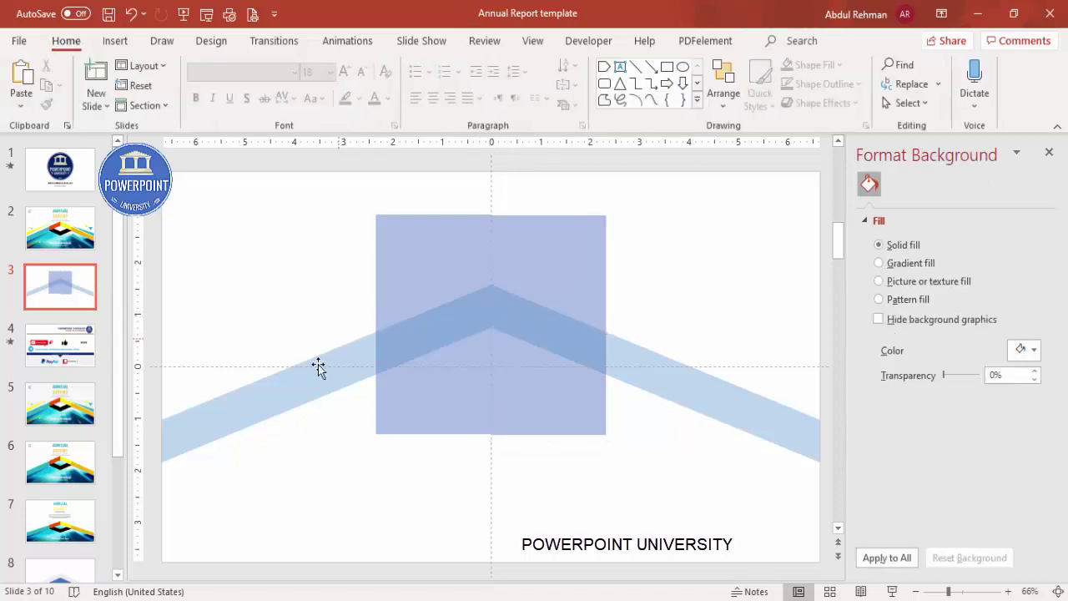
- Fragment the chevron band together with both rectangles using Merge Shapes > Fragment
left_click(275, 389)
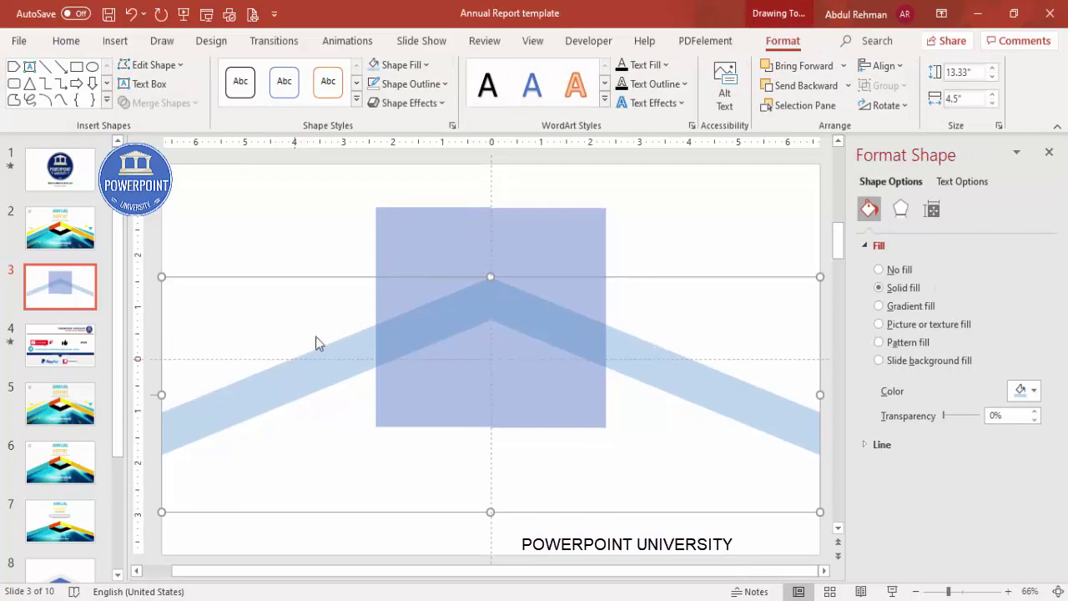
left_click(430, 234, "shift")
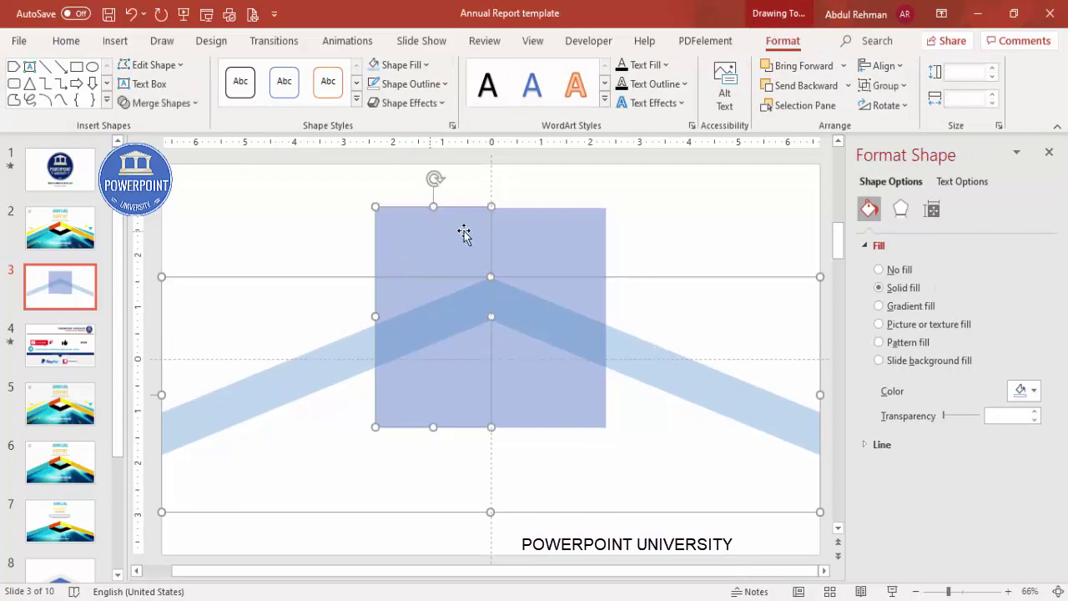
left_click(564, 231, "shift")
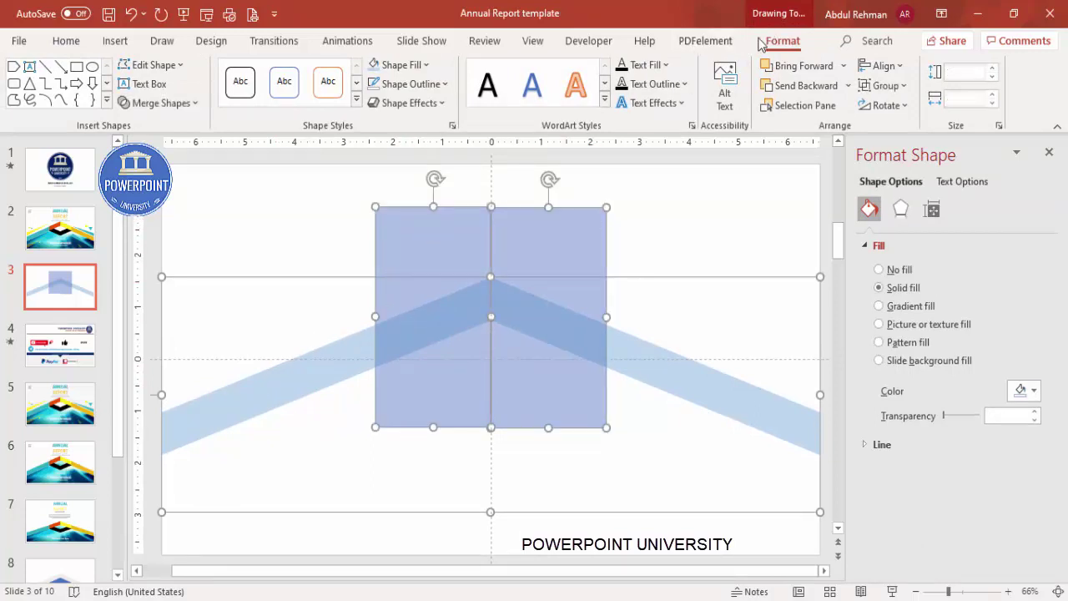
left_click(158, 103)
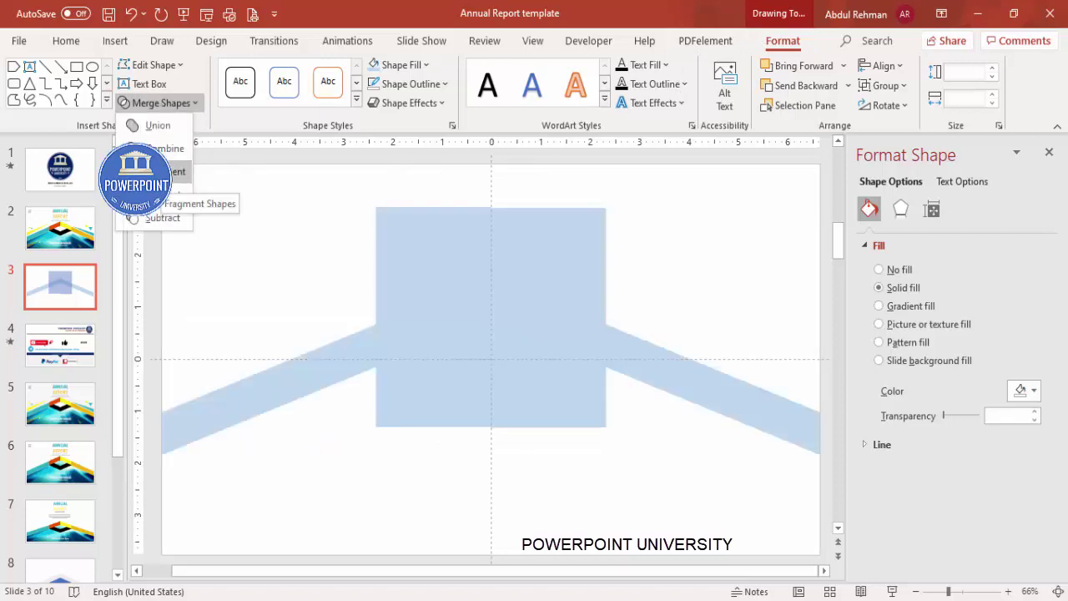
left_click(167, 172)
left_click(264, 217)
- Delete the four leftover rectangle fragments
left_click(429, 260)
key("Delete")
left_click(539, 250)
key("Delete")
left_click(539, 381)
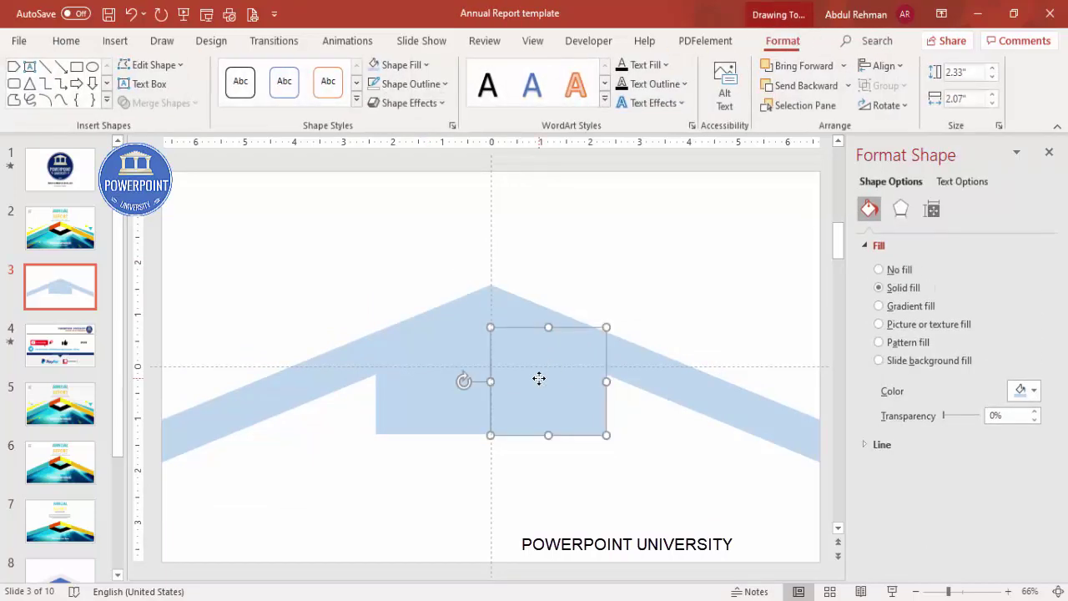
key("Delete")
left_click(429, 384)
key("Delete")
key("Delete")
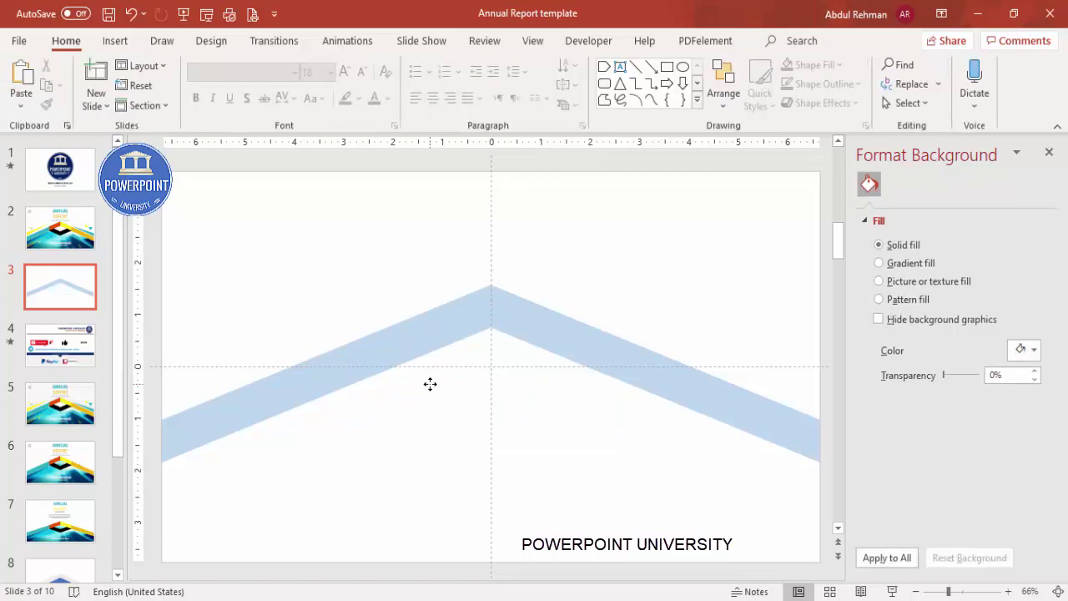
- Test-move the upper band pieces, then restore them to their places
left_click_drag(441, 329, 425, 258)
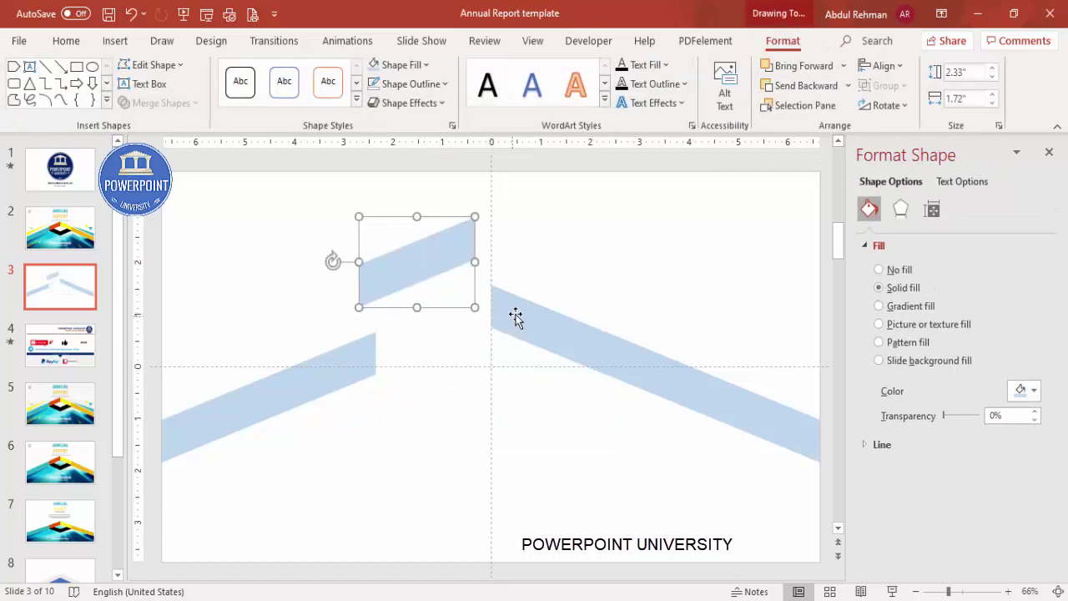
left_click_drag(515, 317, 548, 264)
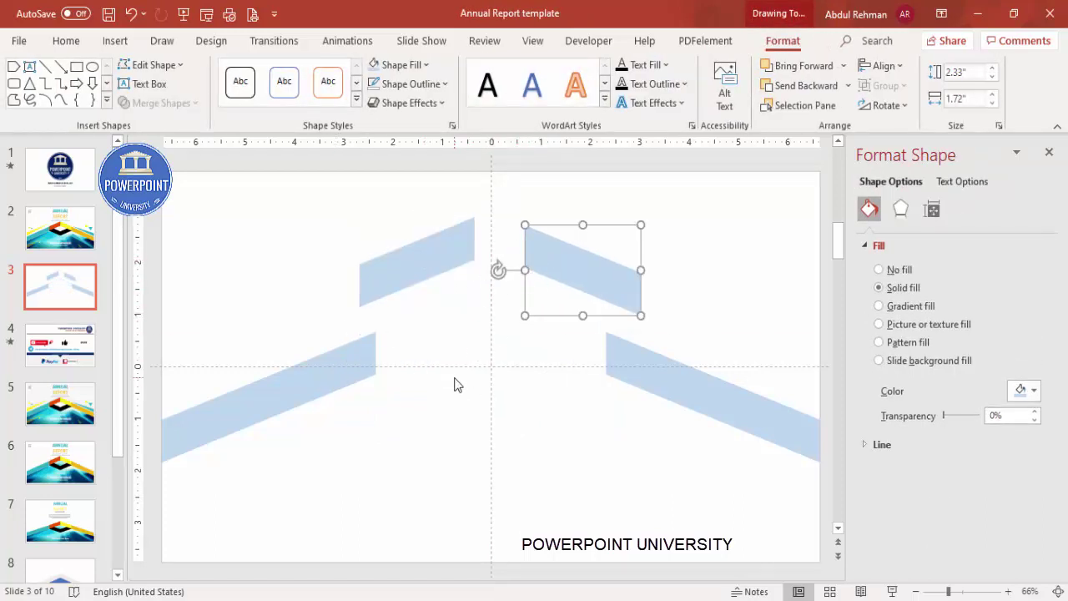
key("ctrl+z")
key("ctrl+z")
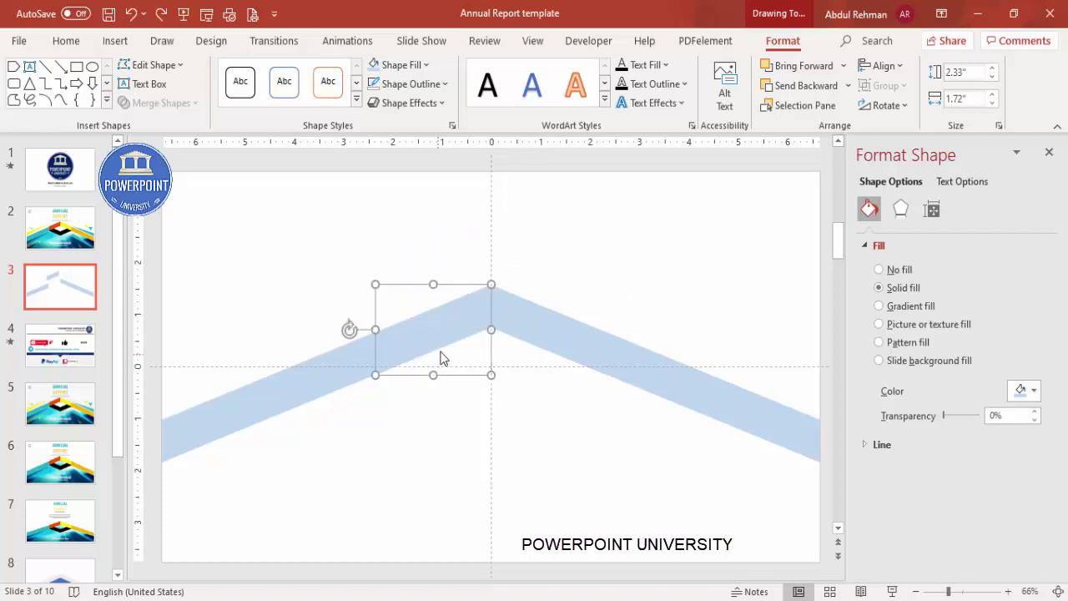
left_click(550, 301)
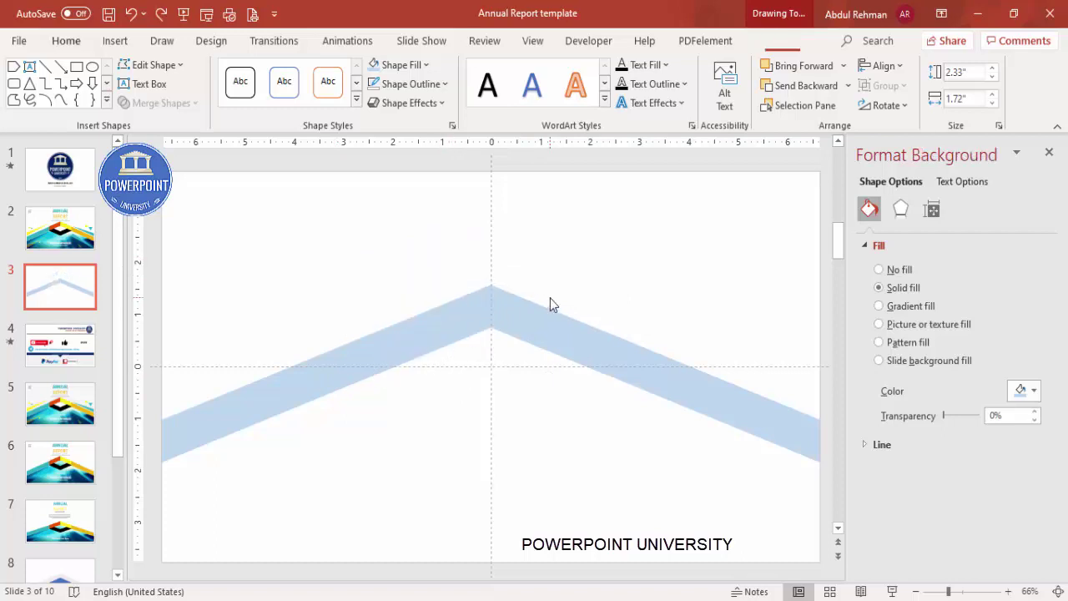
- Fill the upper-left band piece orange-red and the upper-right piece yellow
left_click(452, 321)
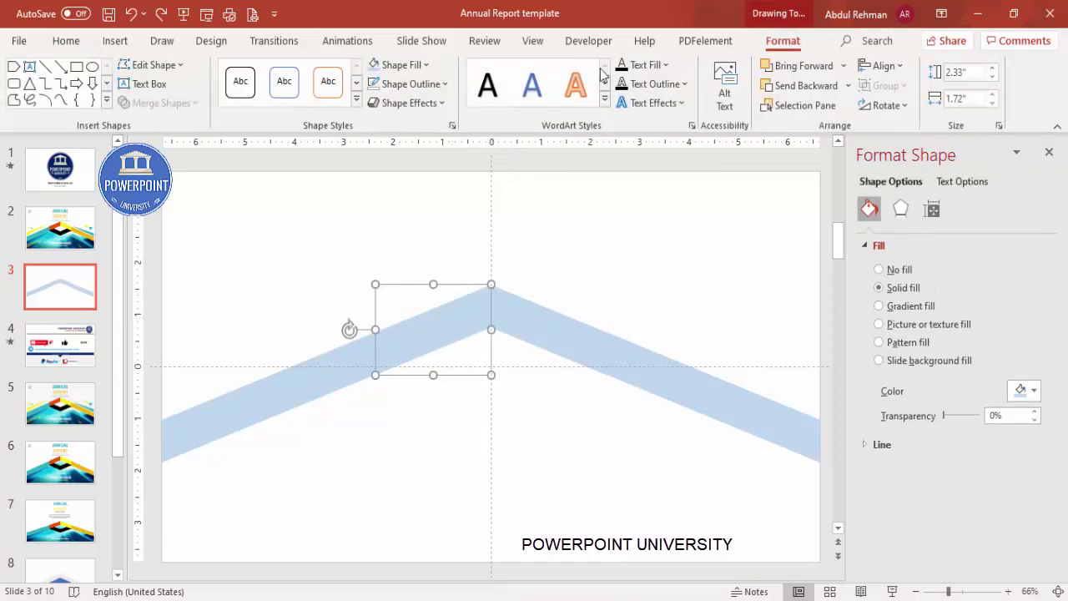
left_click(402, 64)
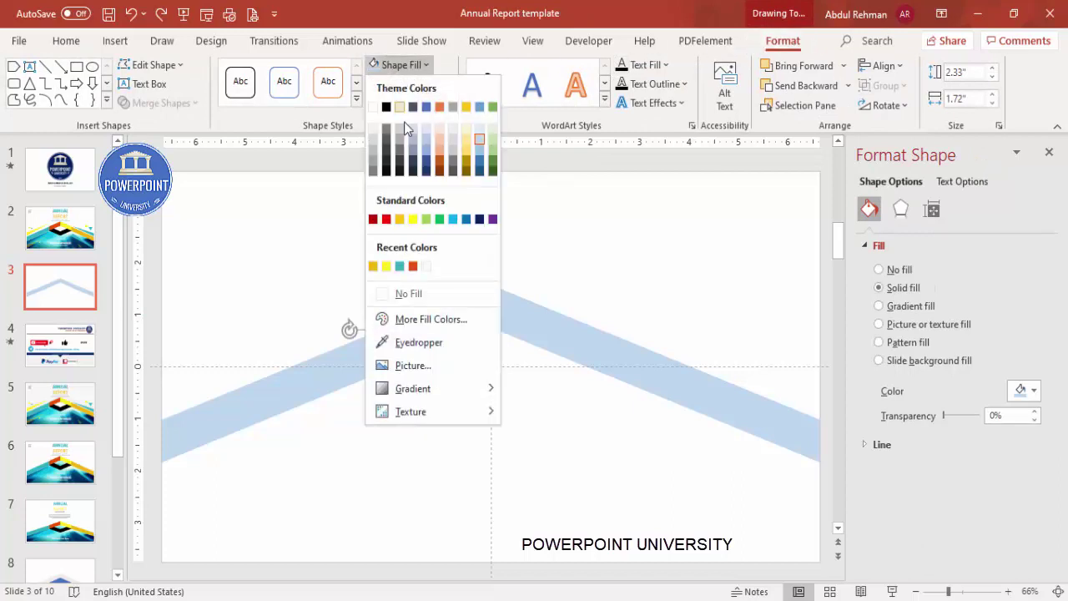
left_click(413, 266)
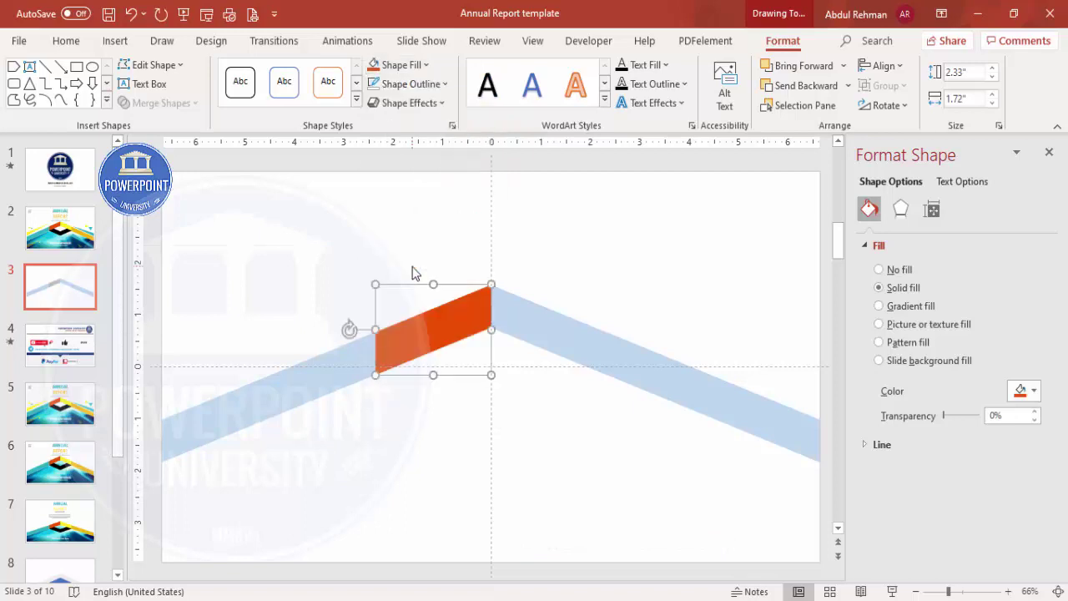
left_click(511, 318)
left_click(398, 64)
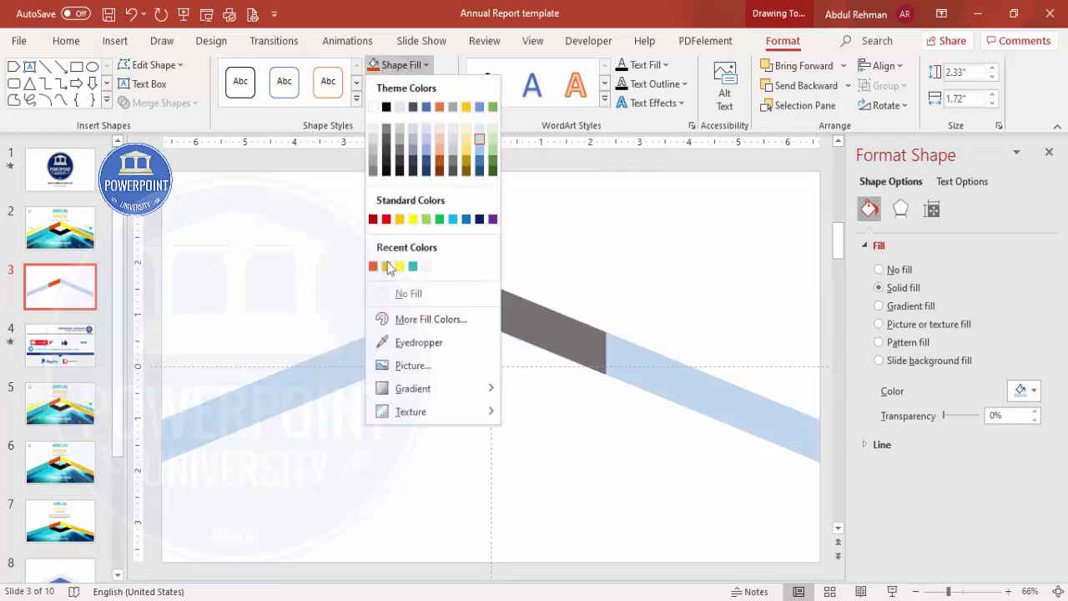
left_click(400, 266)
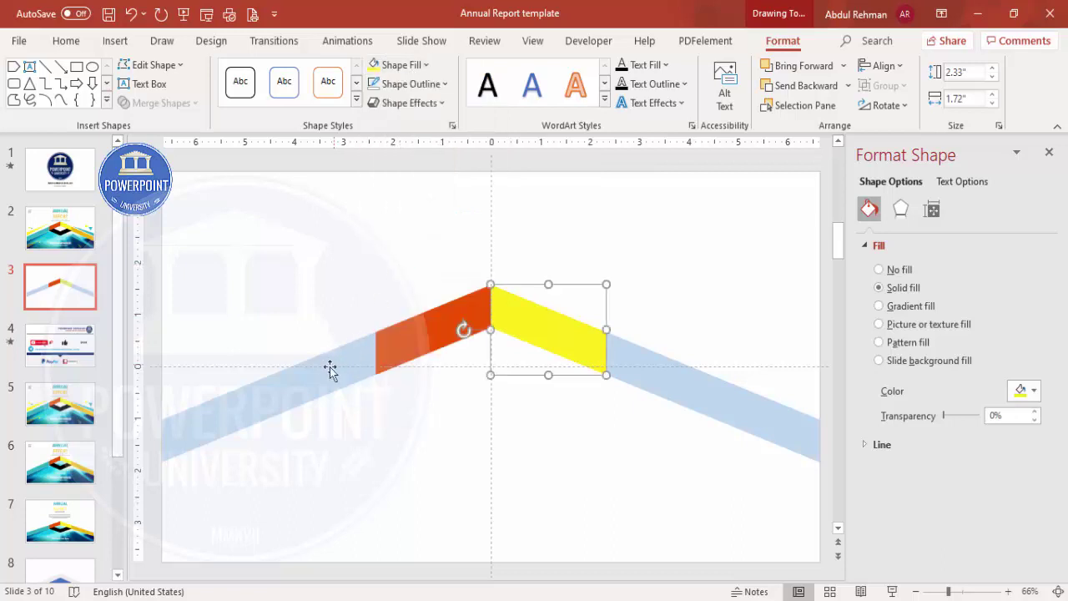
- Fill the left band piece teal and the right band piece gold
left_click(328, 370)
left_click(398, 64)
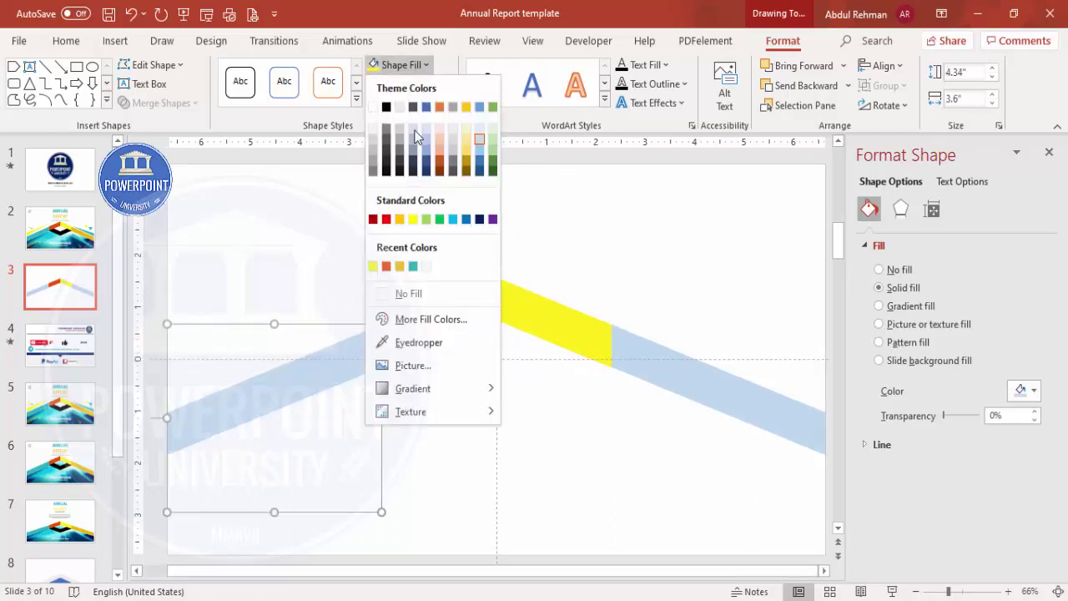
left_click(412, 265)
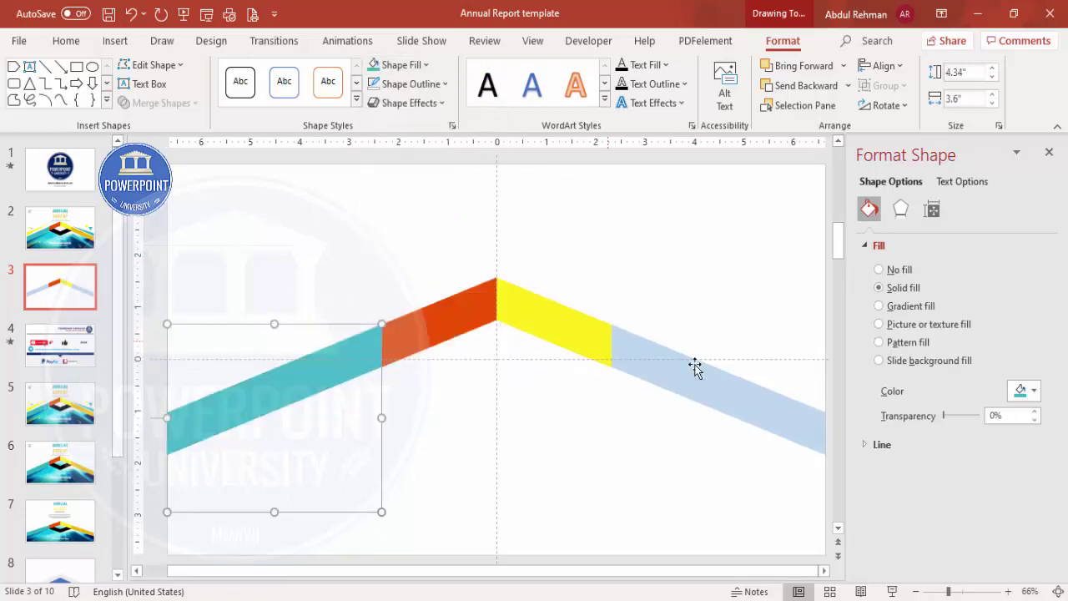
left_click(715, 374)
left_click(389, 65)
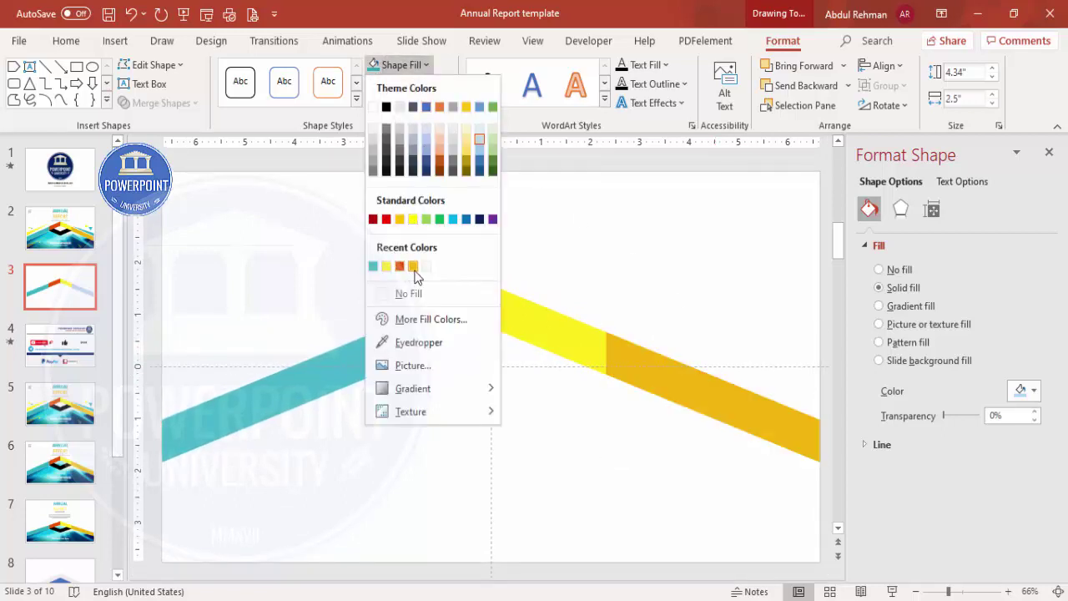
left_click(414, 270)
left_click(670, 270)
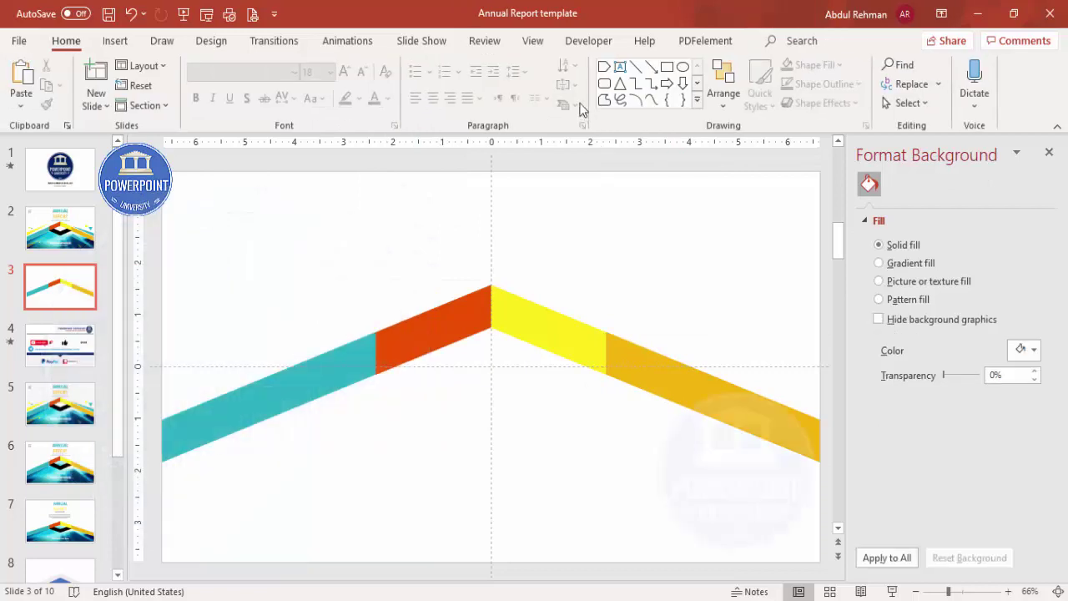
left_click(534, 46)
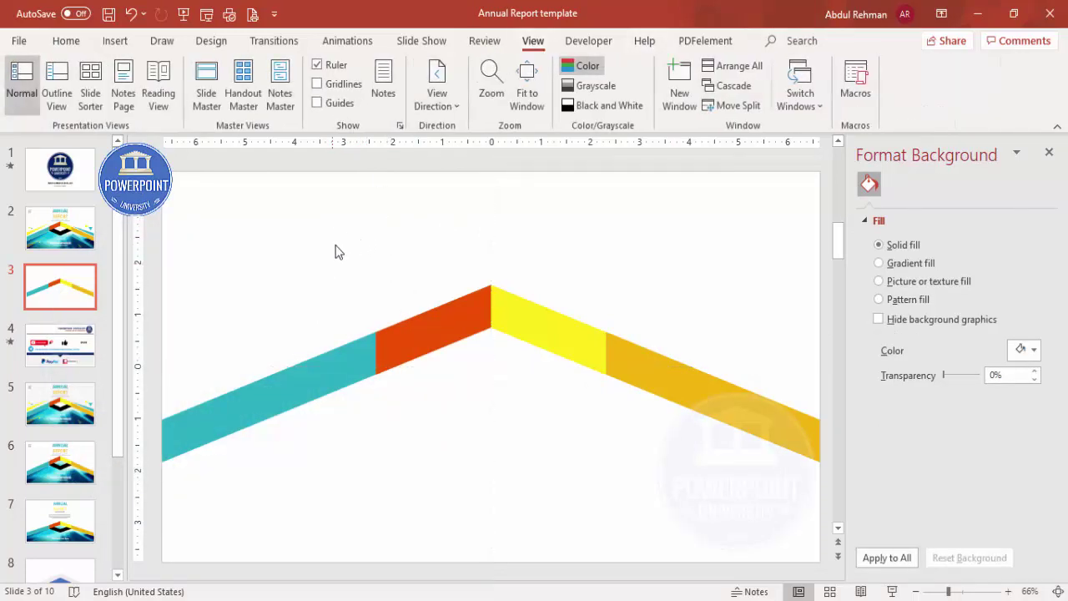
- Copy the orange-red and yellow middle pieces below the band, fill them black and group them
left_click_drag(336, 185, 644, 481)
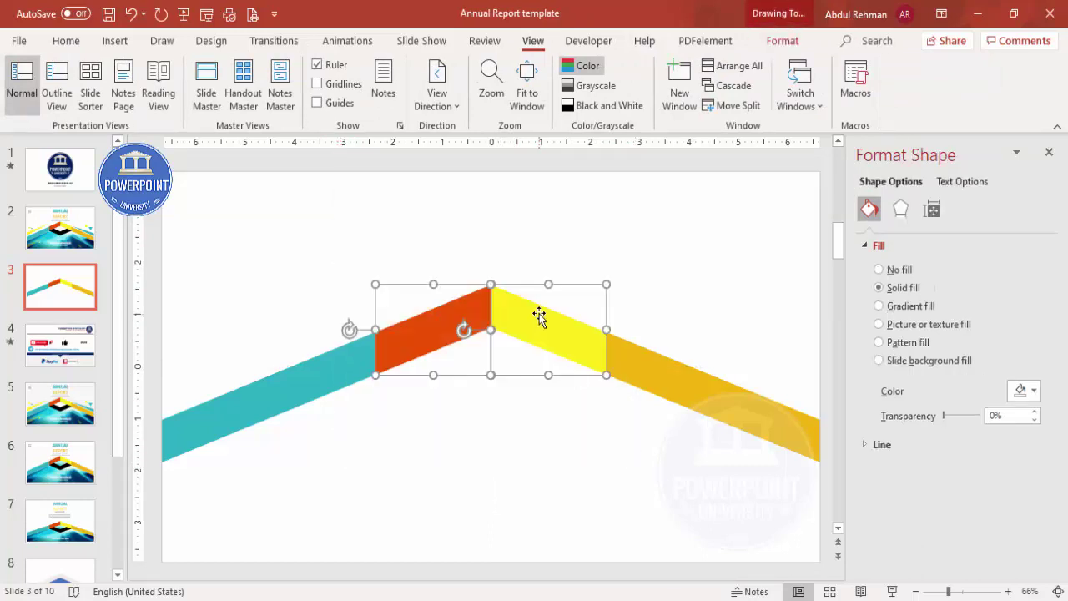
key("Right")
key("Right")
key("Down")
key("Down")
left_click_drag(535, 347, 537, 429)
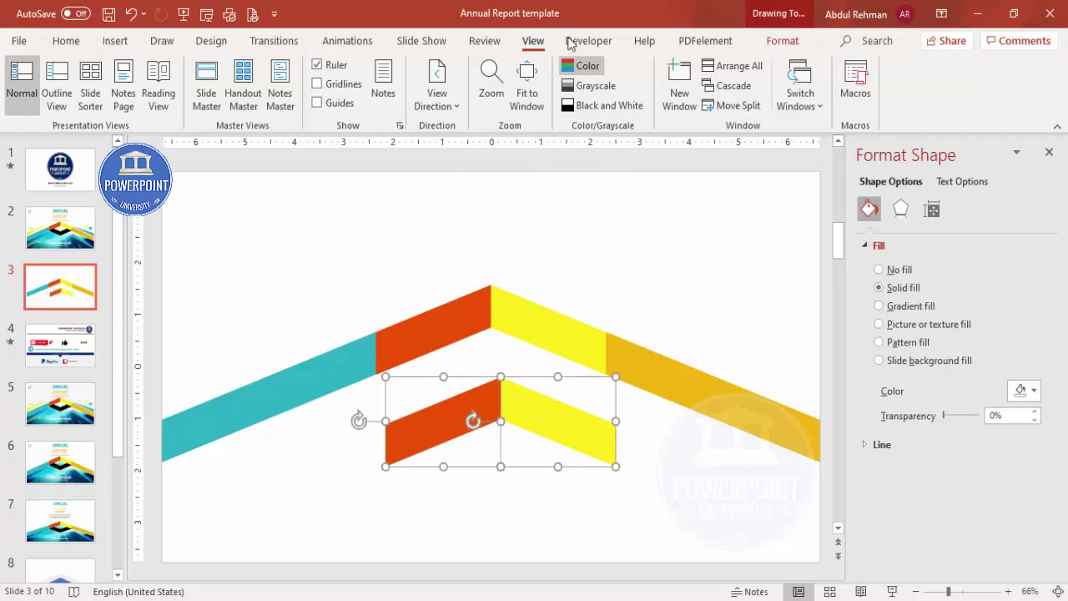
left_click(778, 43)
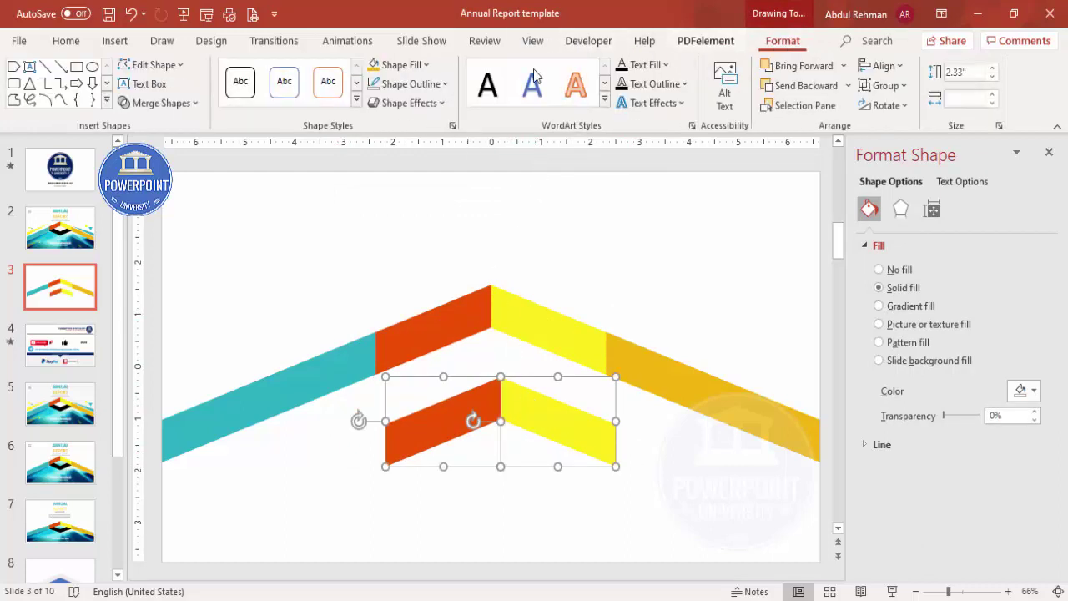
left_click(407, 69)
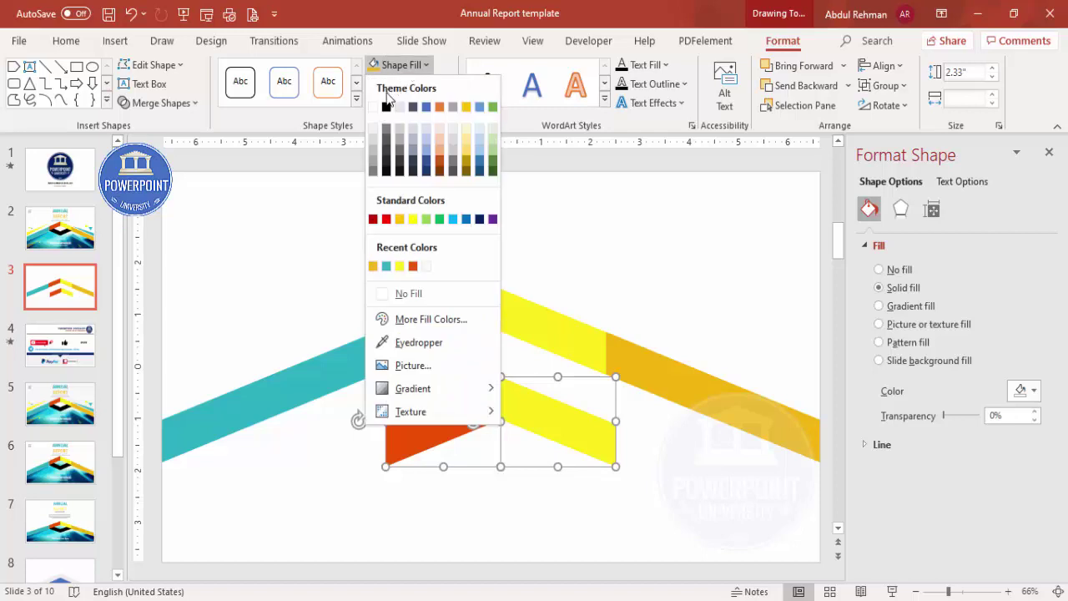
left_click(389, 106)
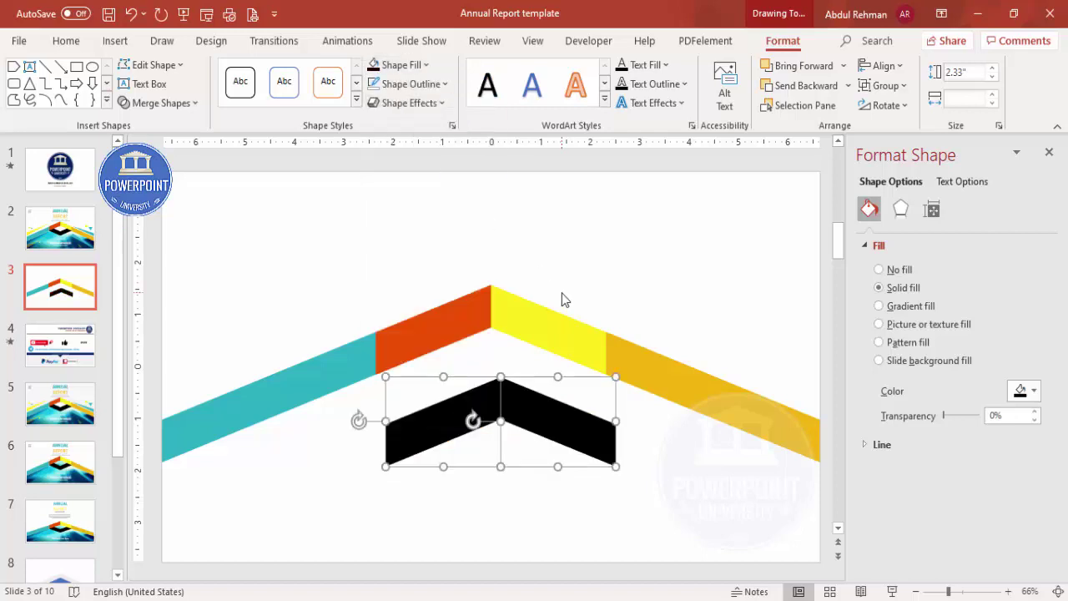
key("ctrl+g")
- Flip the black chevron vertically, move it up between the bands and send it to back
left_click(574, 317)
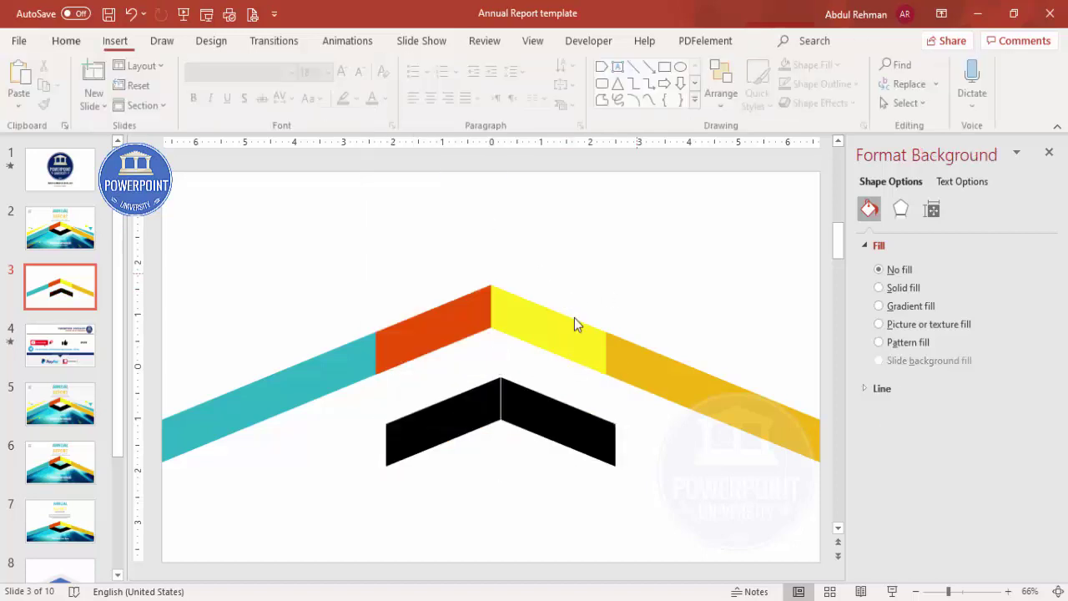
left_click(525, 389)
left_click(534, 396)
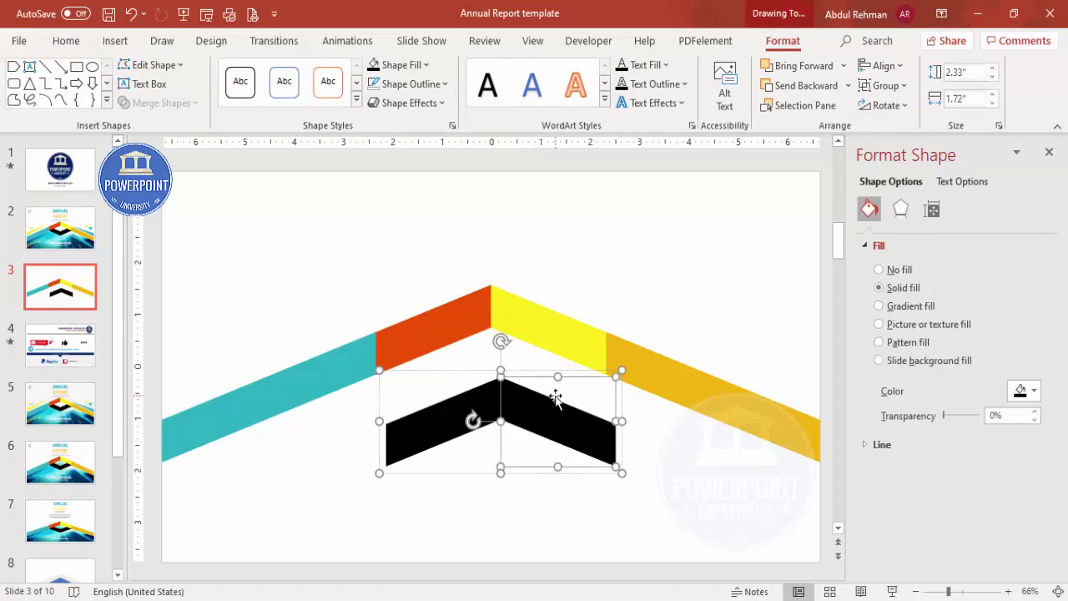
left_click(587, 304)
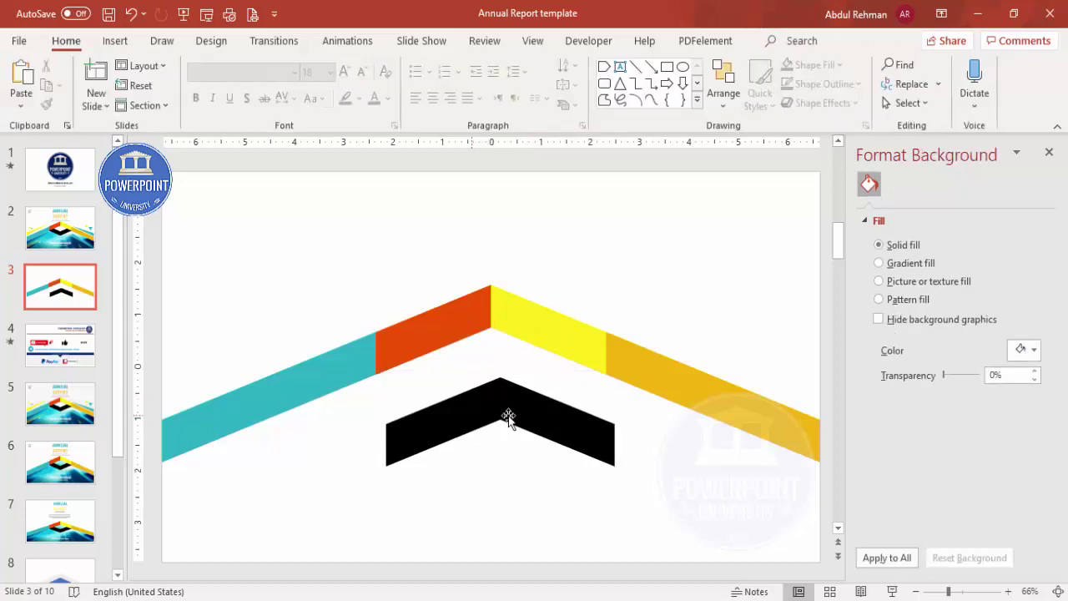
left_click(466, 422)
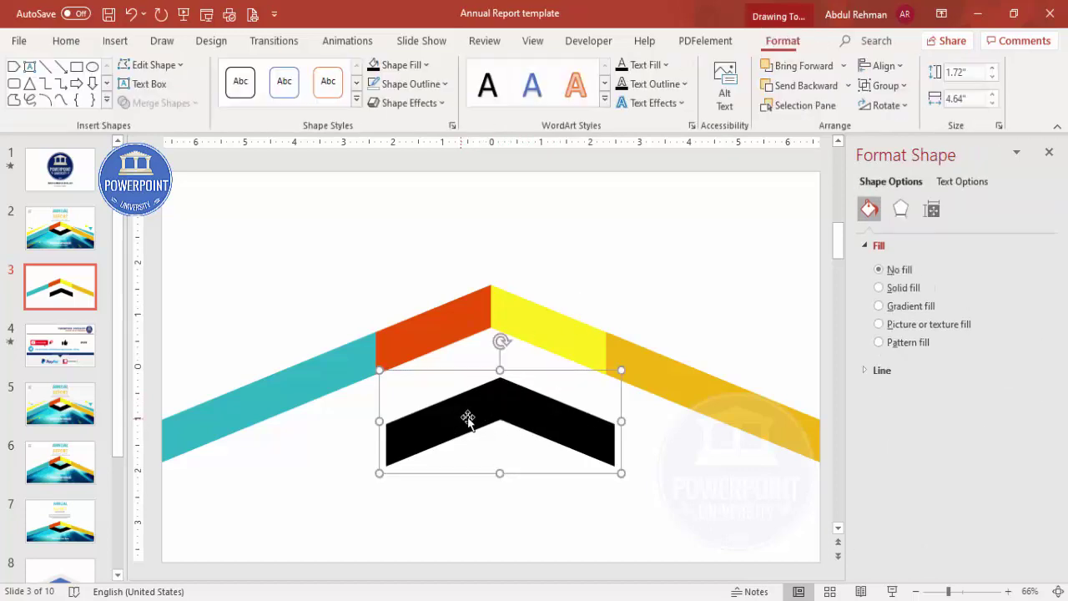
left_click(883, 105)
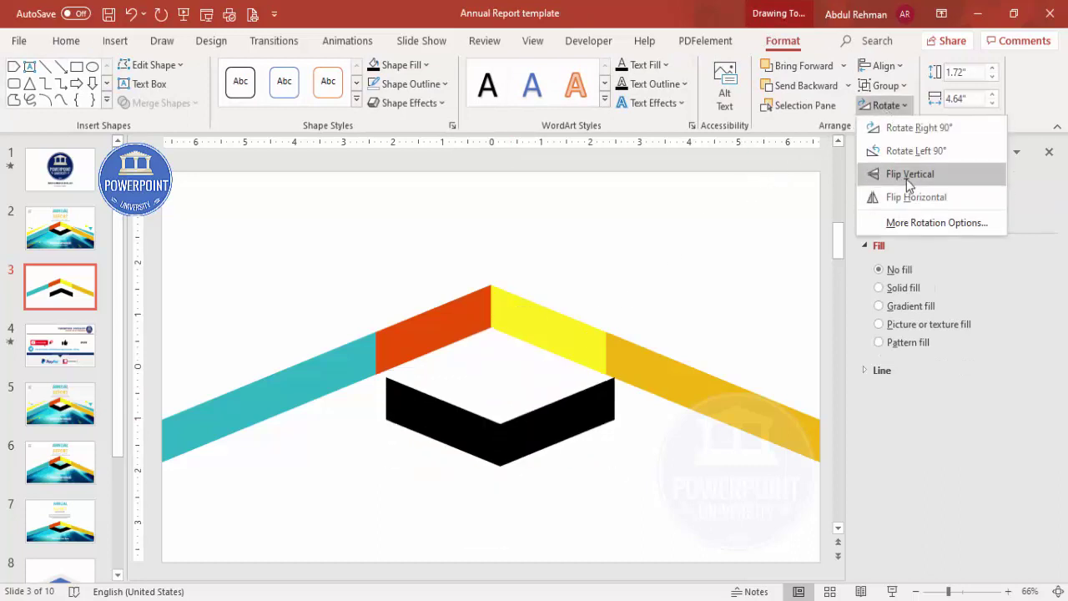
left_click(906, 174)
left_click_drag(543, 431, 532, 385)
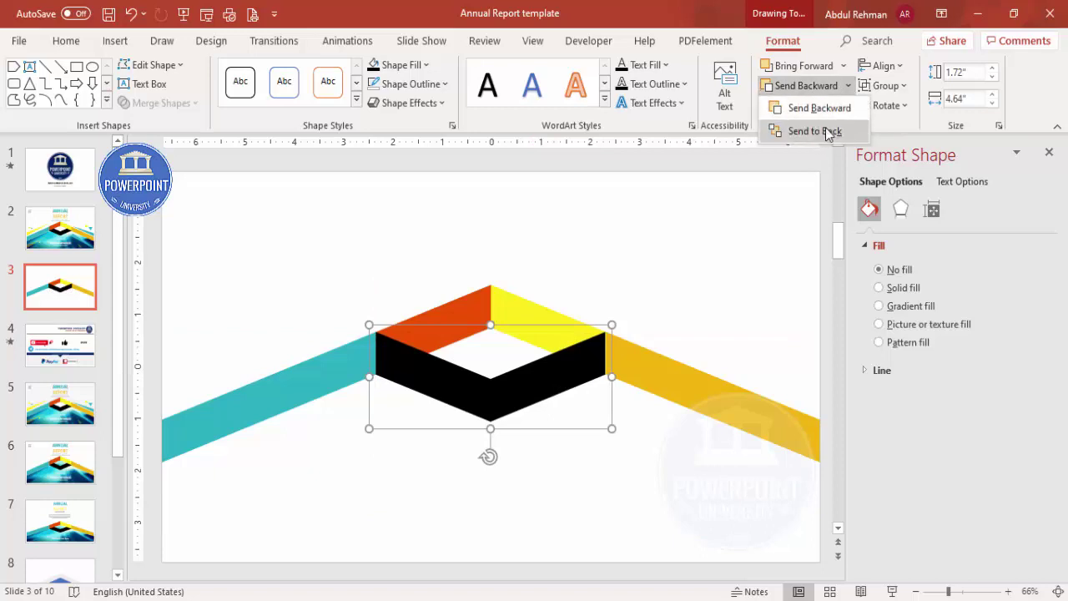
left_click(822, 131)
left_click(618, 300)
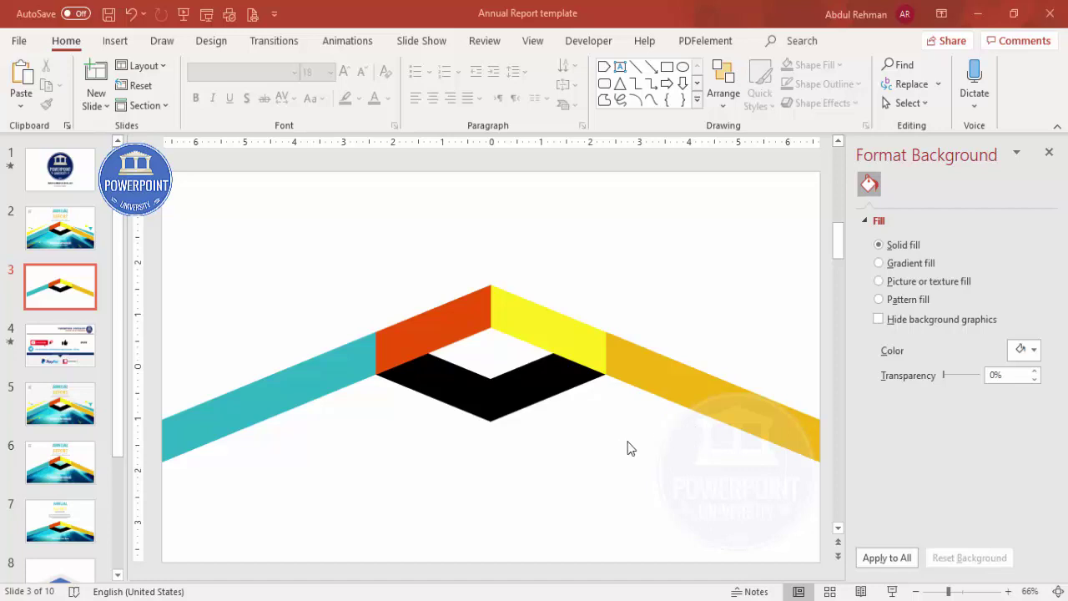
- Draw an outline-free Arrow: Pentagon shape below the chevron
left_click(115, 41)
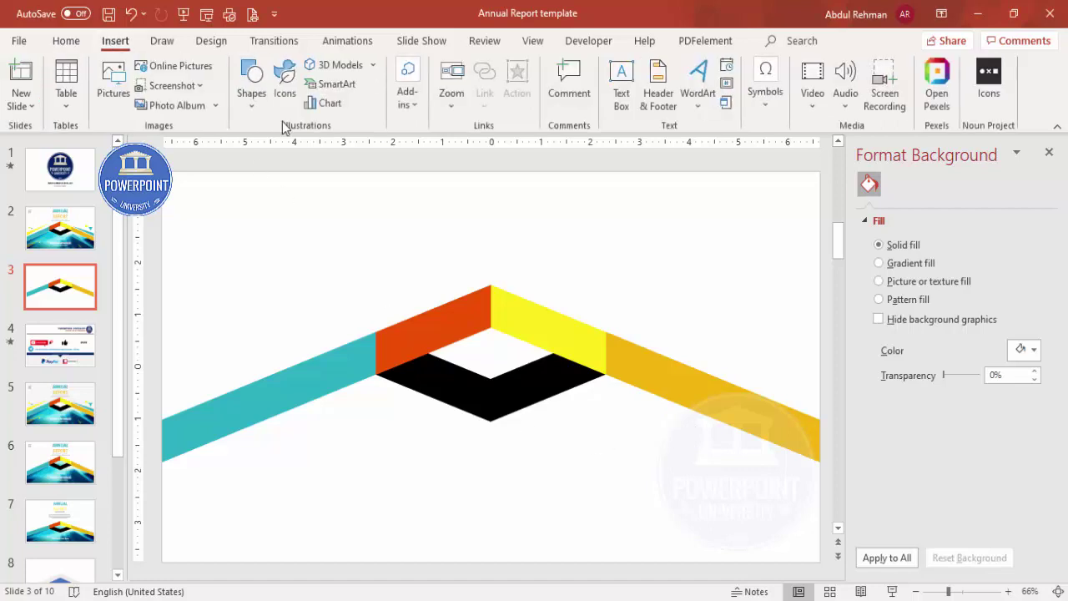
left_click(250, 92)
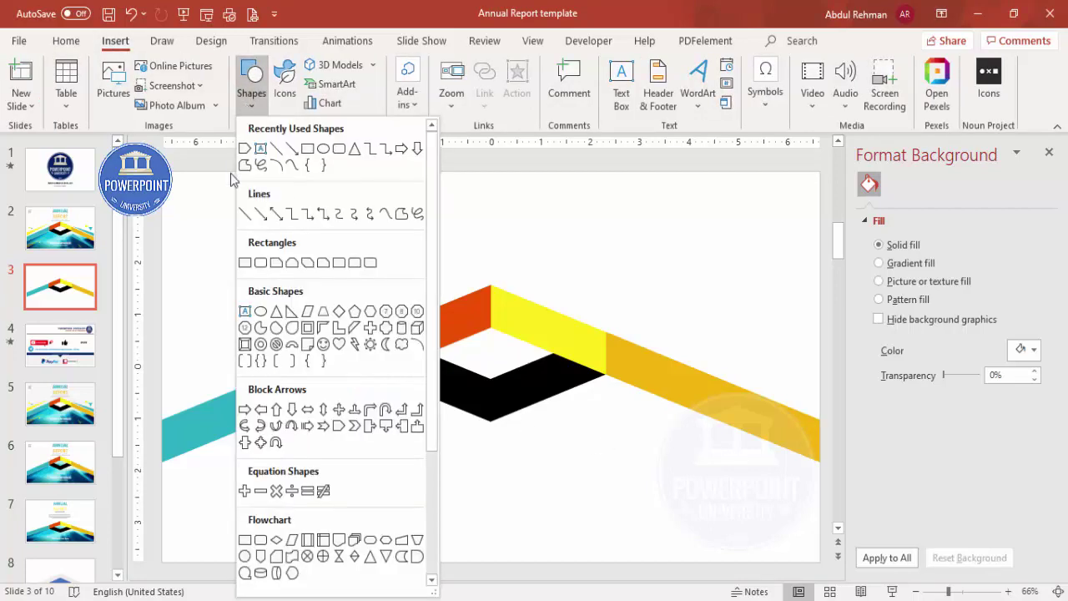
left_click(341, 428)
left_click_drag(329, 422, 489, 566)
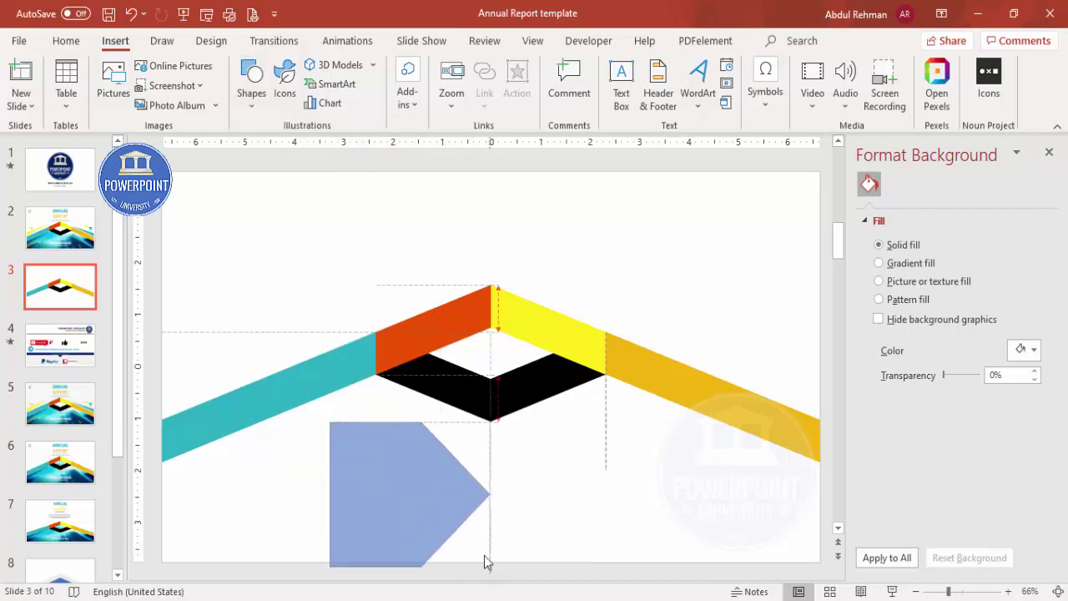
left_click(417, 87)
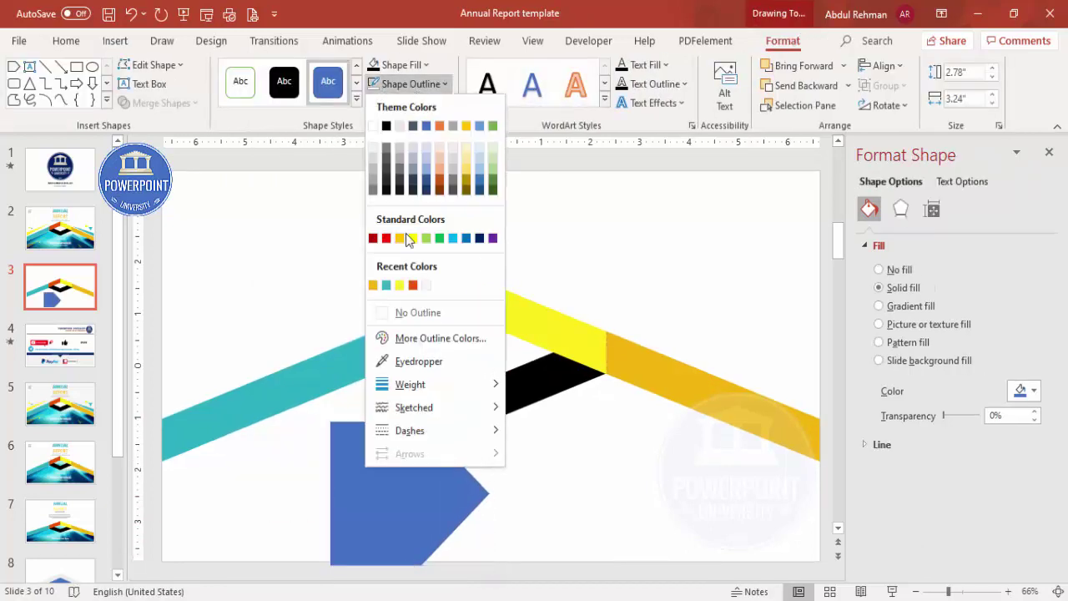
left_click(418, 309)
- Rotate it left 90°, stretch it to slide width and the chevron apex, and send it to back
left_click(900, 106)
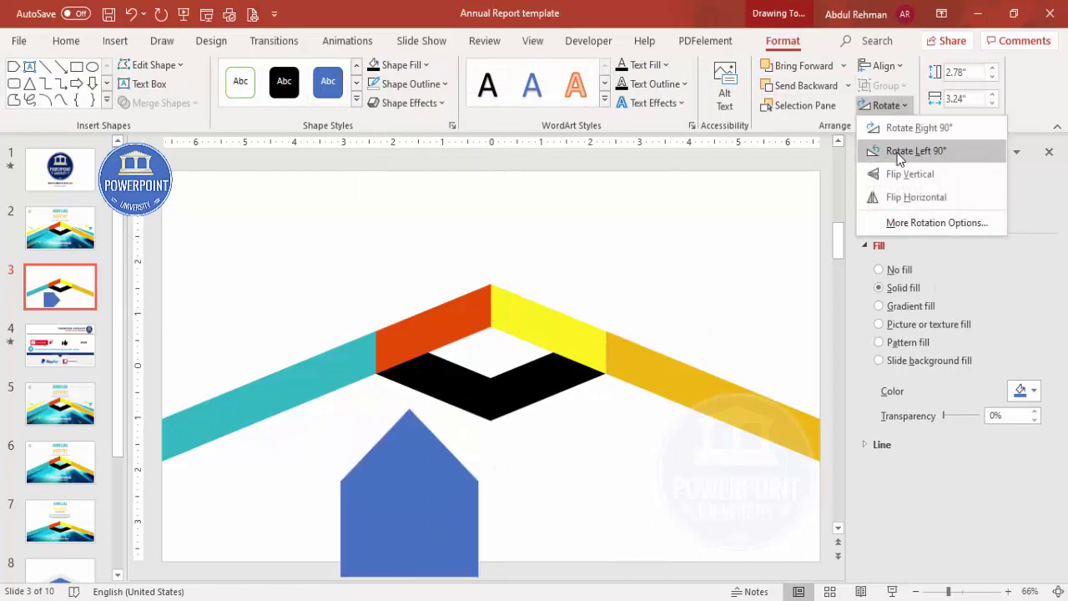
left_click(899, 151)
left_click_drag(389, 489, 209, 475)
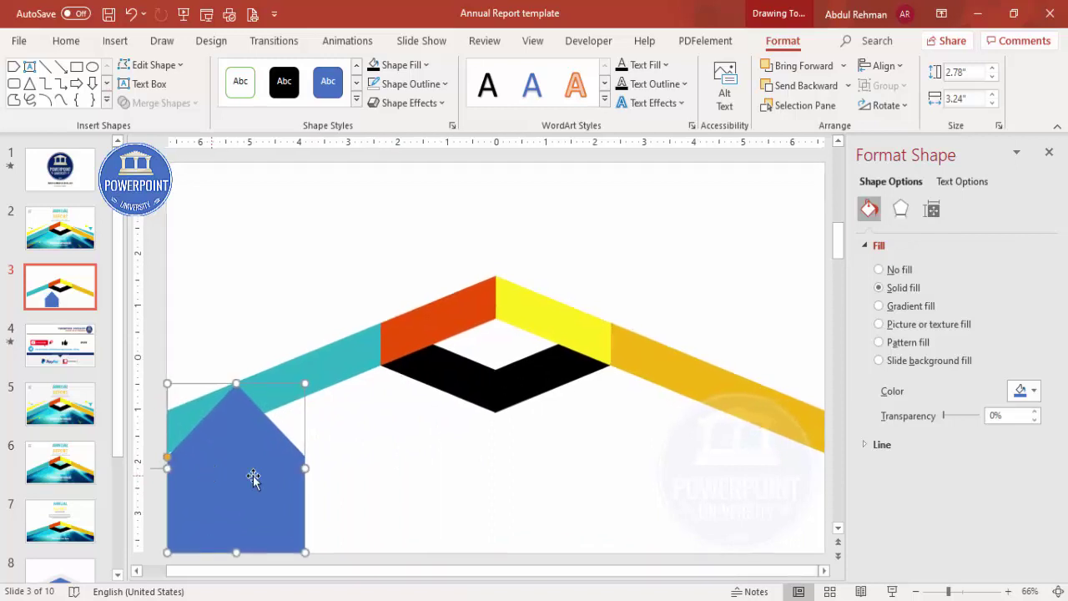
left_click_drag(307, 467, 792, 435)
left_click_drag(492, 383, 490, 308)
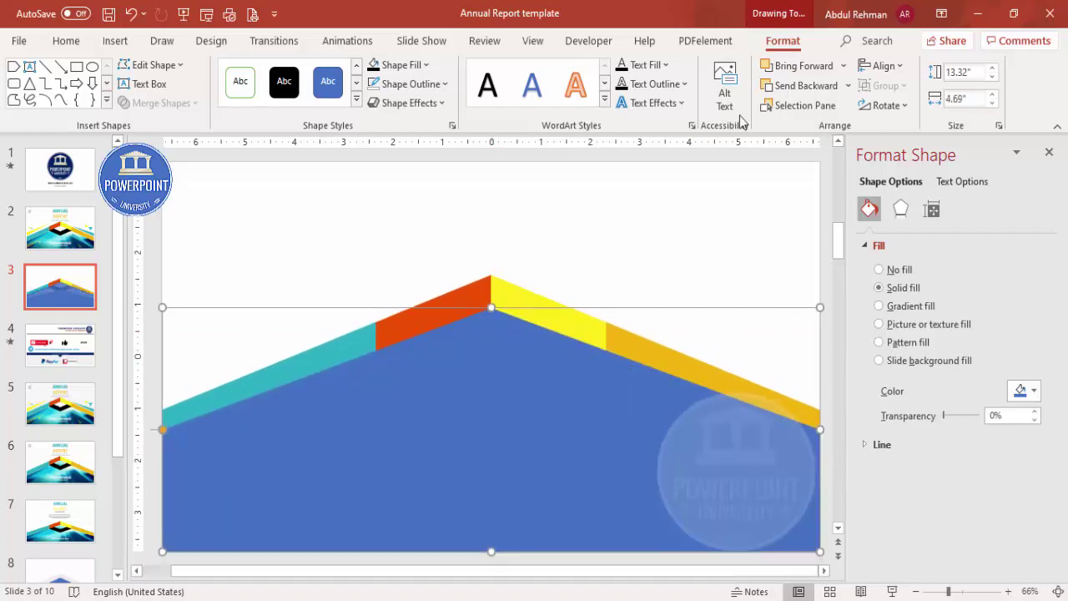
left_click(848, 85)
left_click(829, 132)
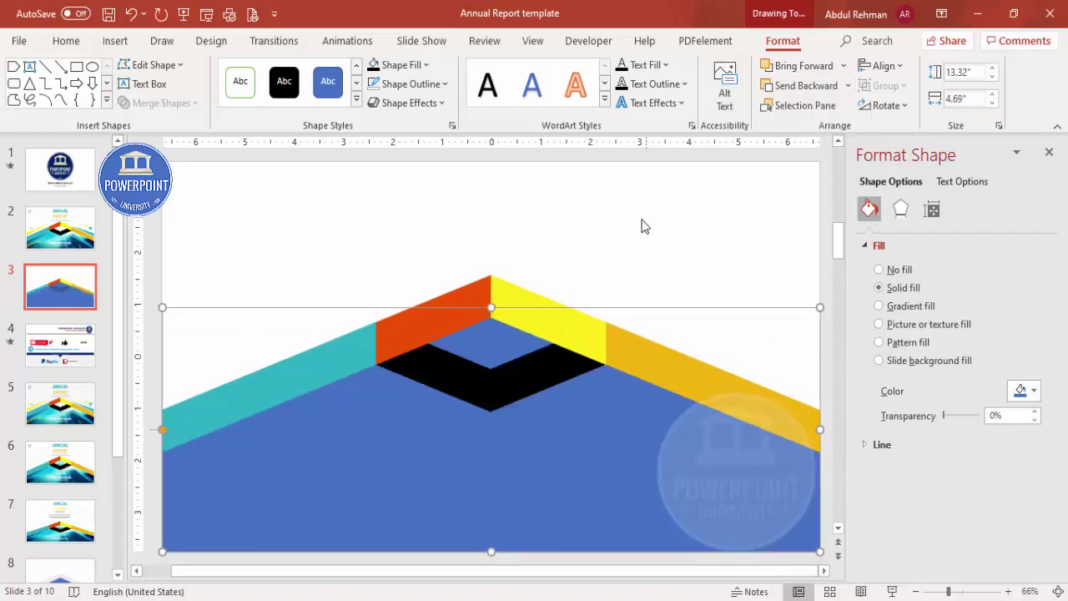
left_click(665, 197)
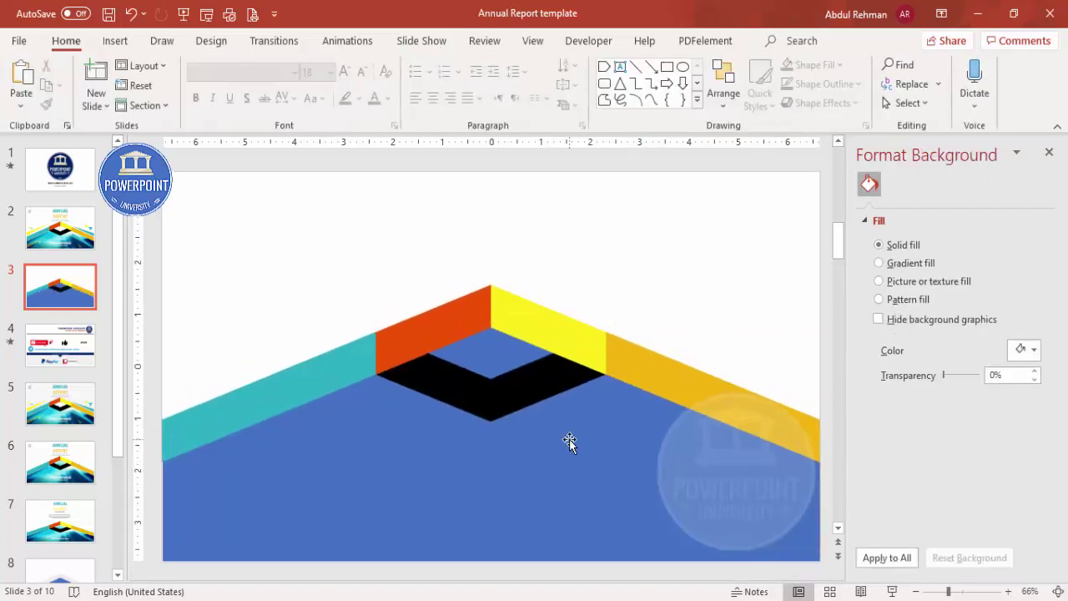
left_click(564, 445)
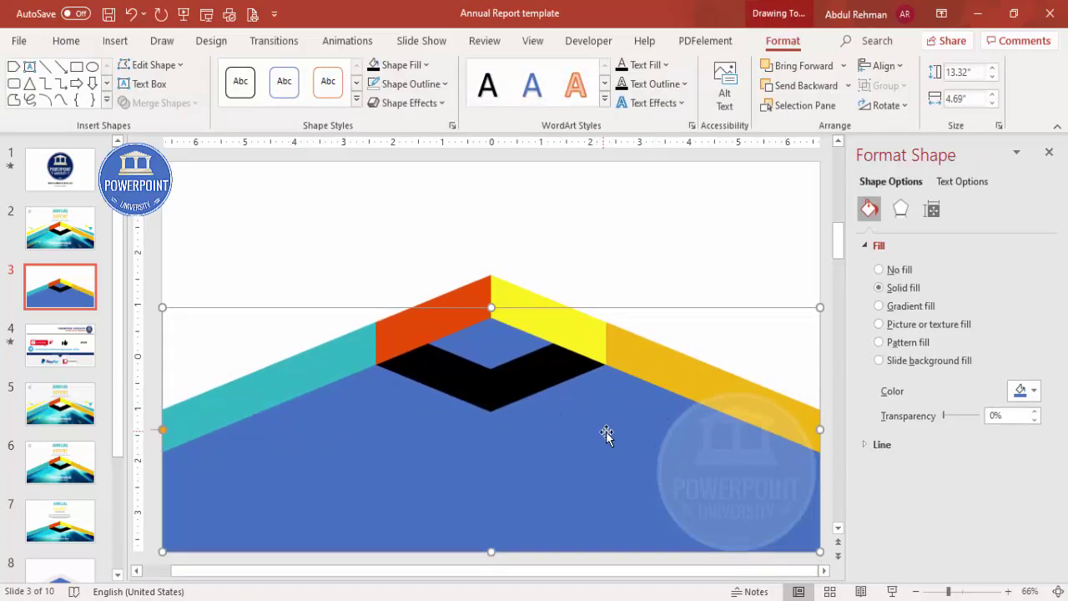
- Give the peaked shape a blurred blue photo picture fill with Rotate with shape turned off
left_click(937, 324)
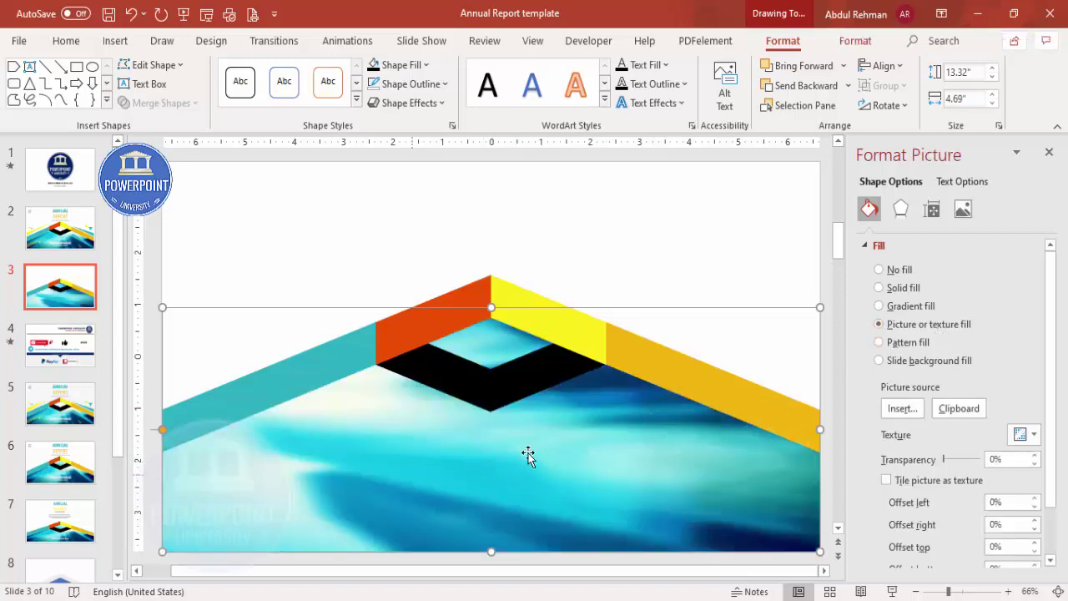
left_click(902, 408)
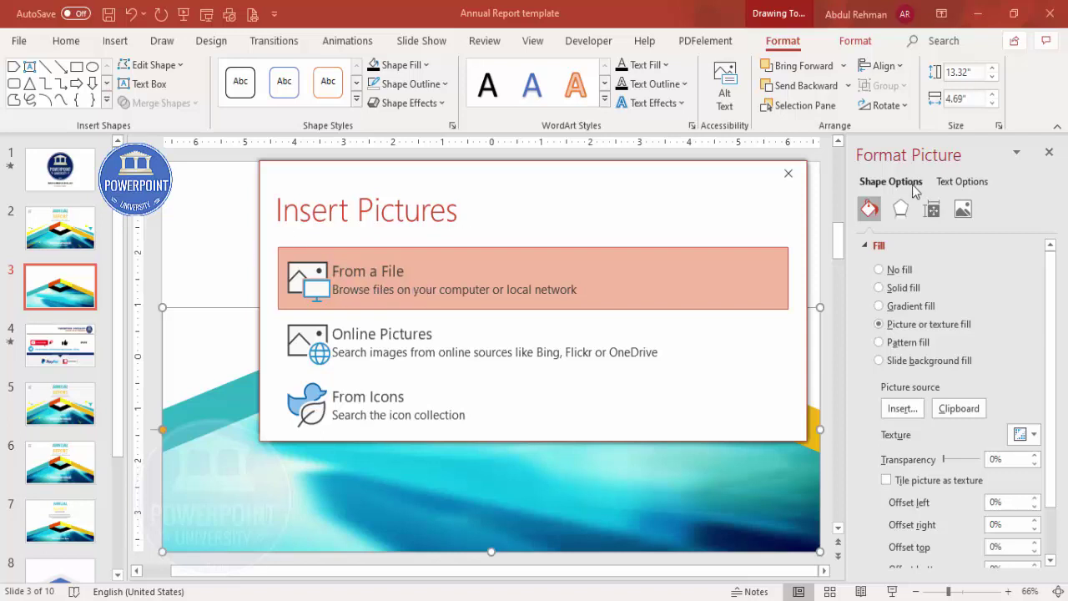
left_click(788, 173)
left_click_drag(1051, 329, 1058, 411)
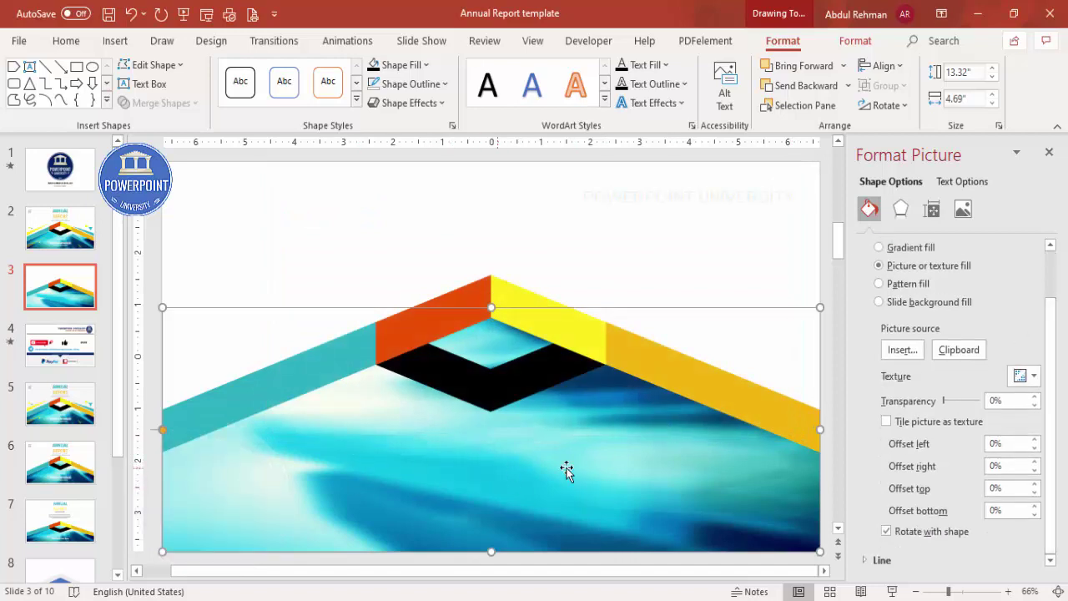
left_click(886, 532)
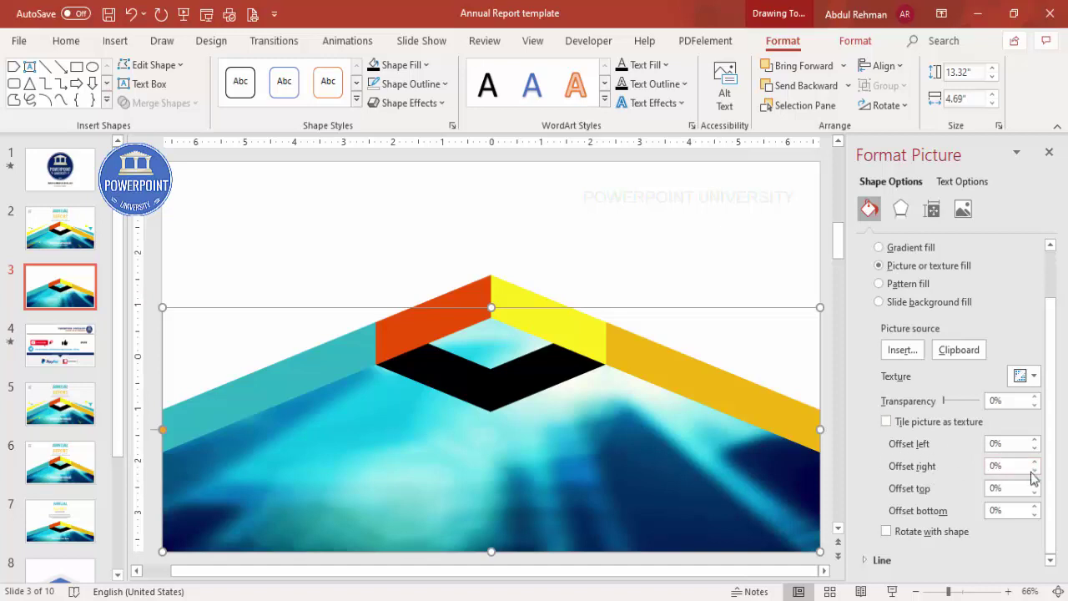
left_click(634, 246)
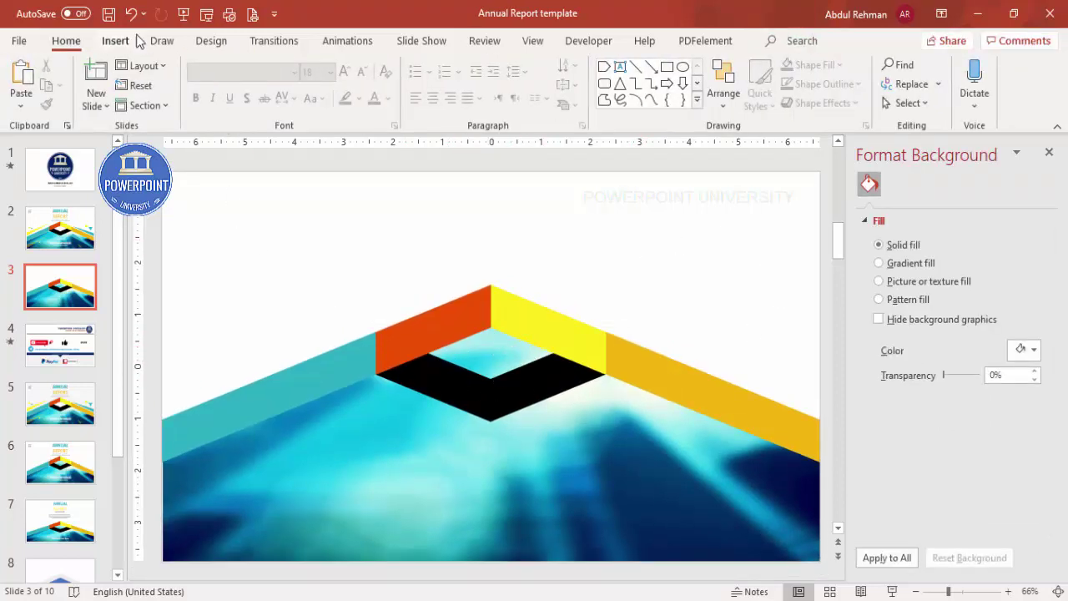
left_click(116, 41)
- Draw a diamond over the chevron's inner gap with no outline and no fill
left_click(243, 113)
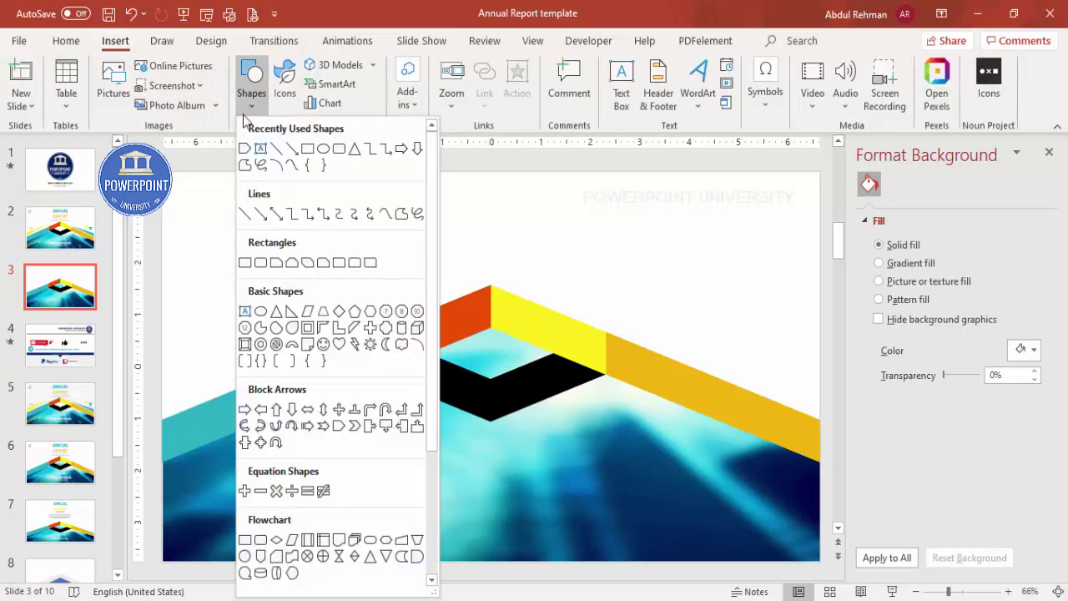
left_click(338, 312)
left_click_drag(417, 317, 572, 396)
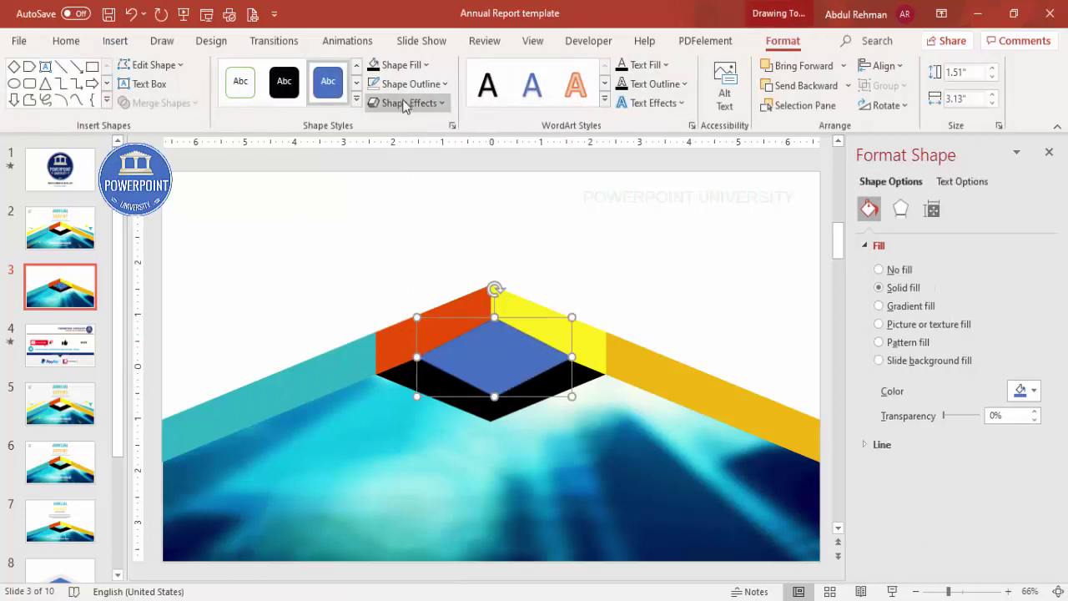
left_click(434, 83)
left_click(435, 308)
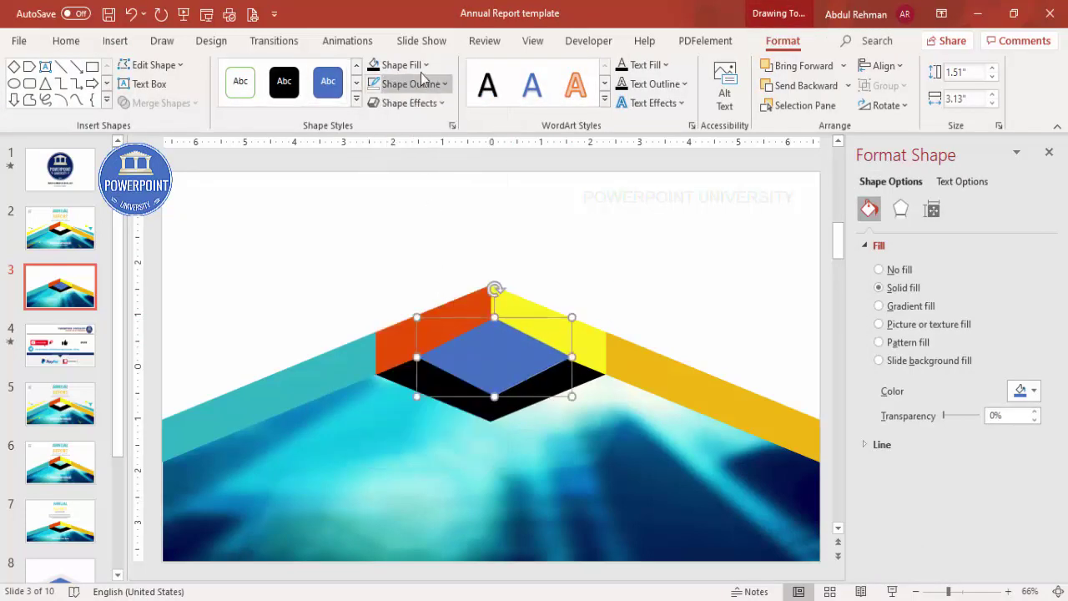
left_click(409, 65)
left_click(396, 291)
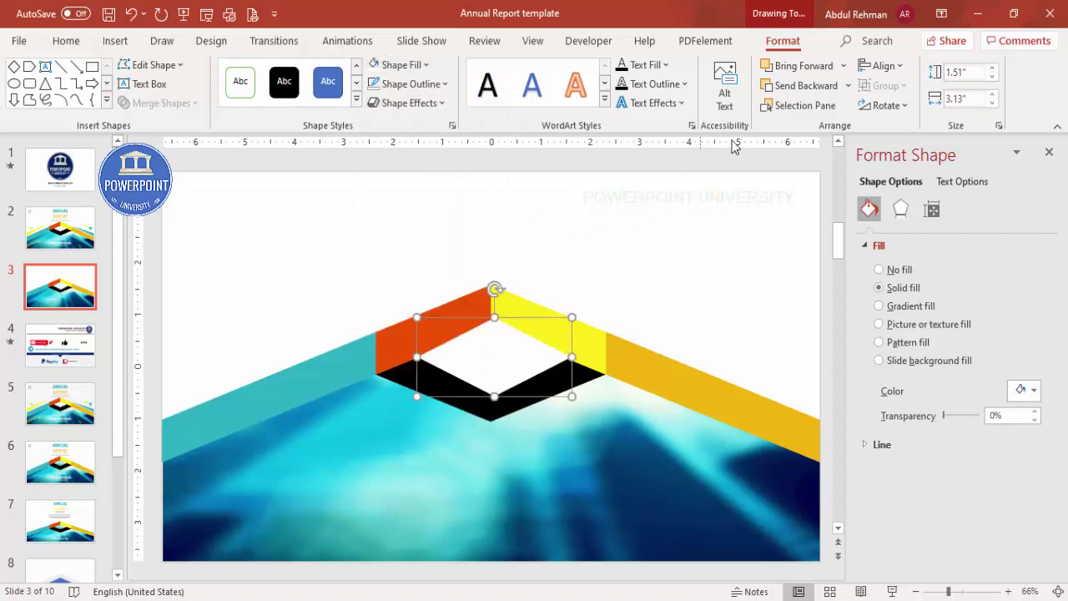
- Send the diamond backward three layers and check the result
left_click(814, 86)
left_click(814, 86)
left_click(814, 86)
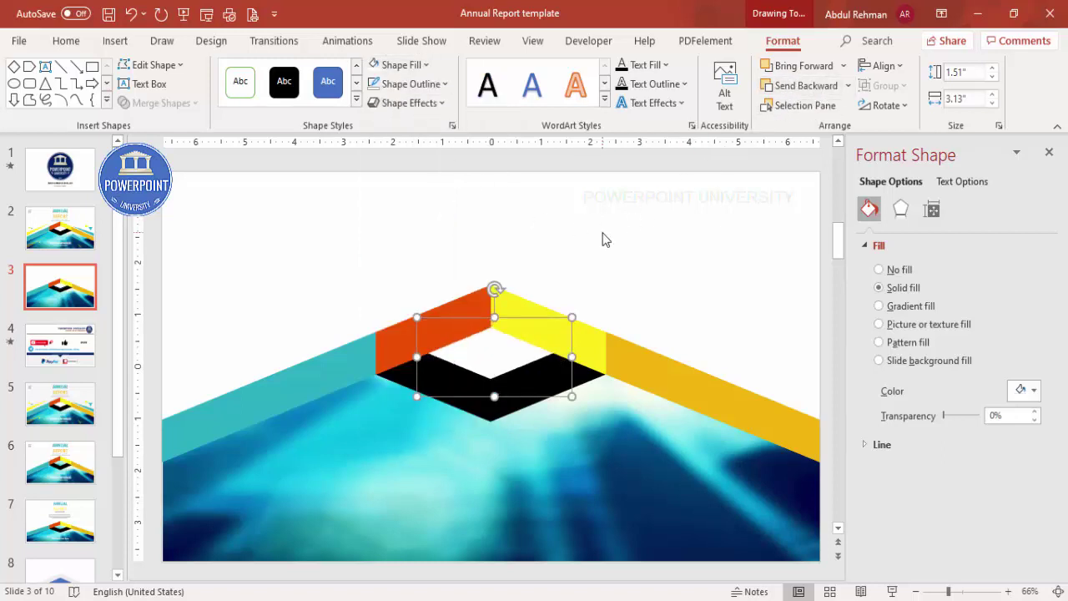
left_click(500, 367)
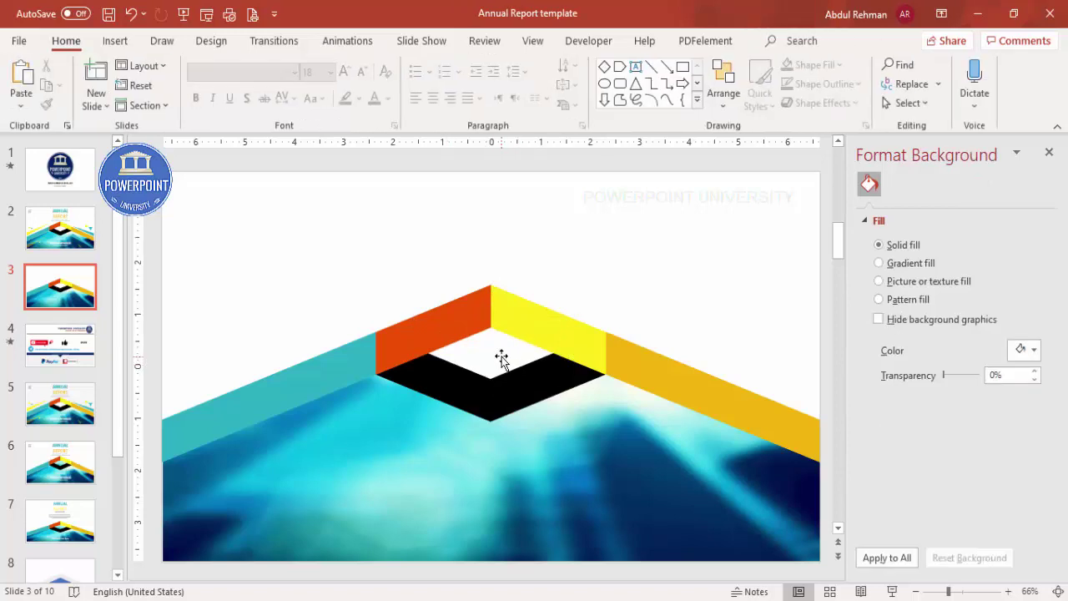
left_click(523, 351)
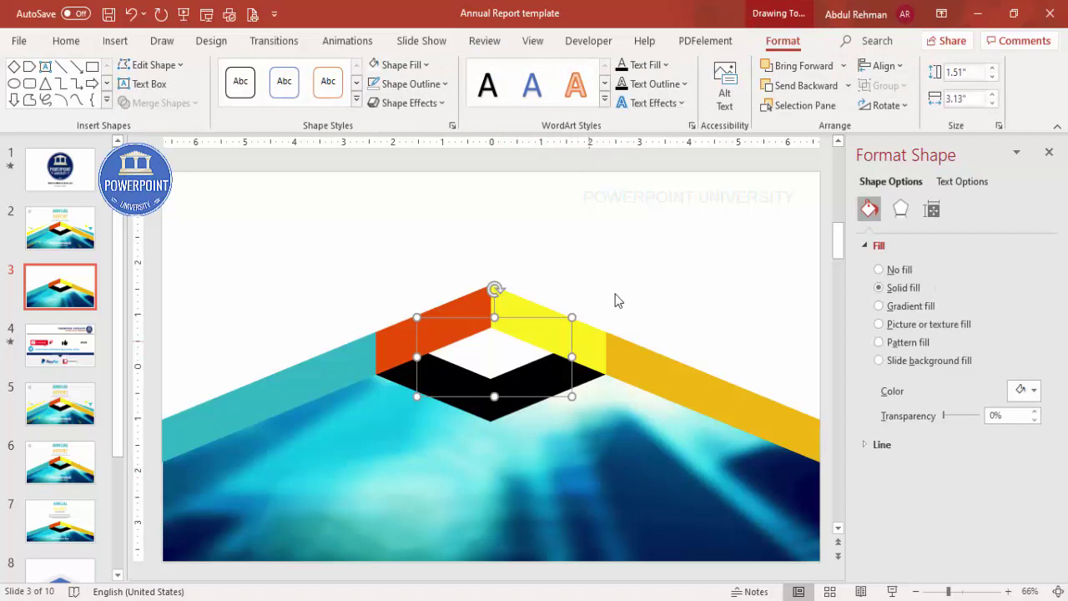
left_click(640, 265)
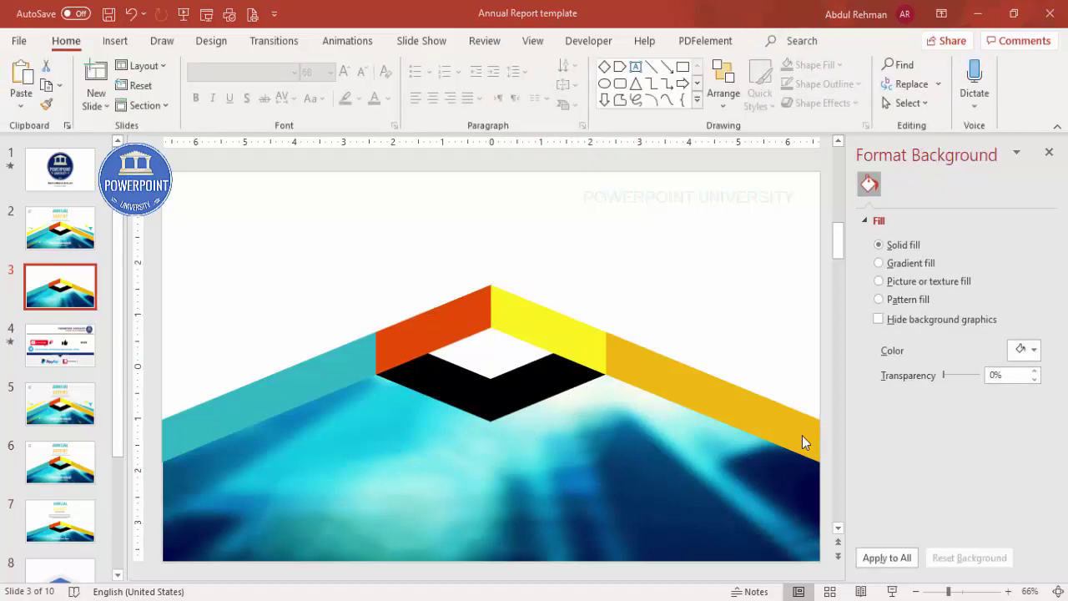
left_click(113, 41)
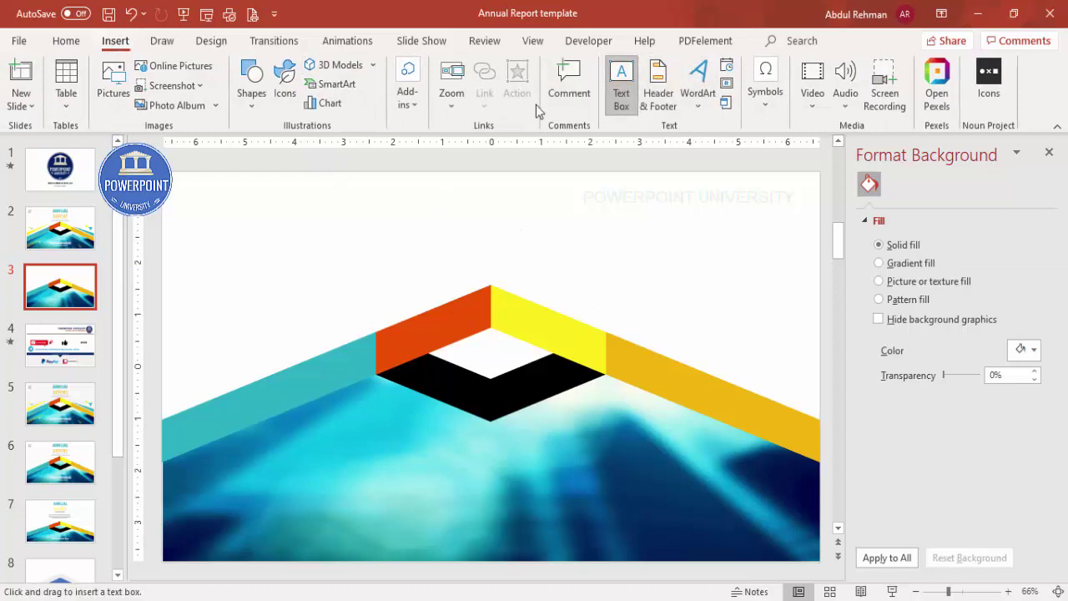
- Add a text box above the chevron with the two-line title ANNUAL / REPORT
left_click_drag(375, 189, 685, 254)
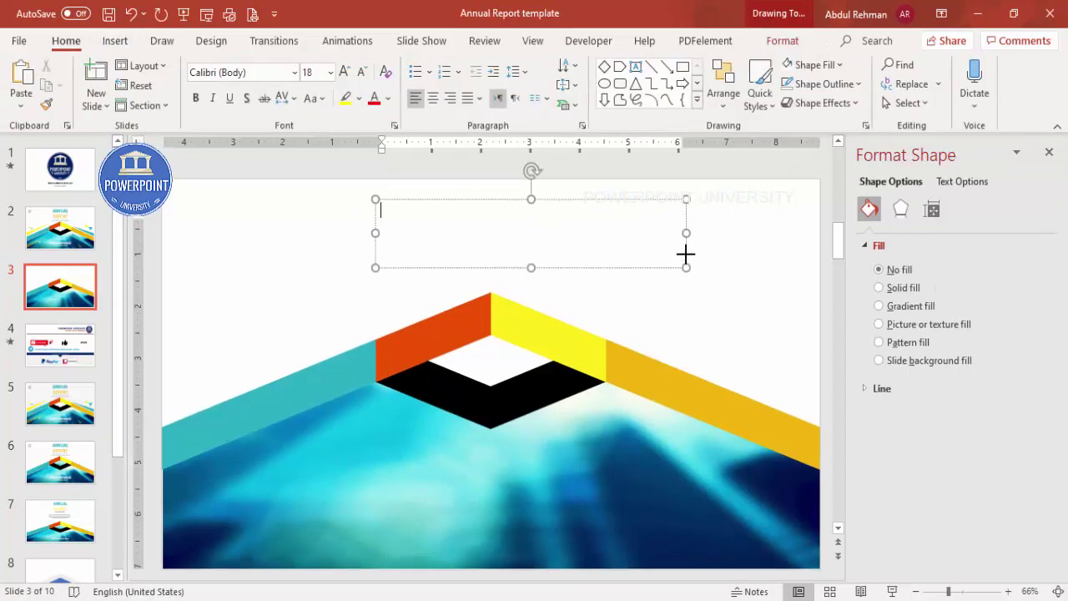
type("A")
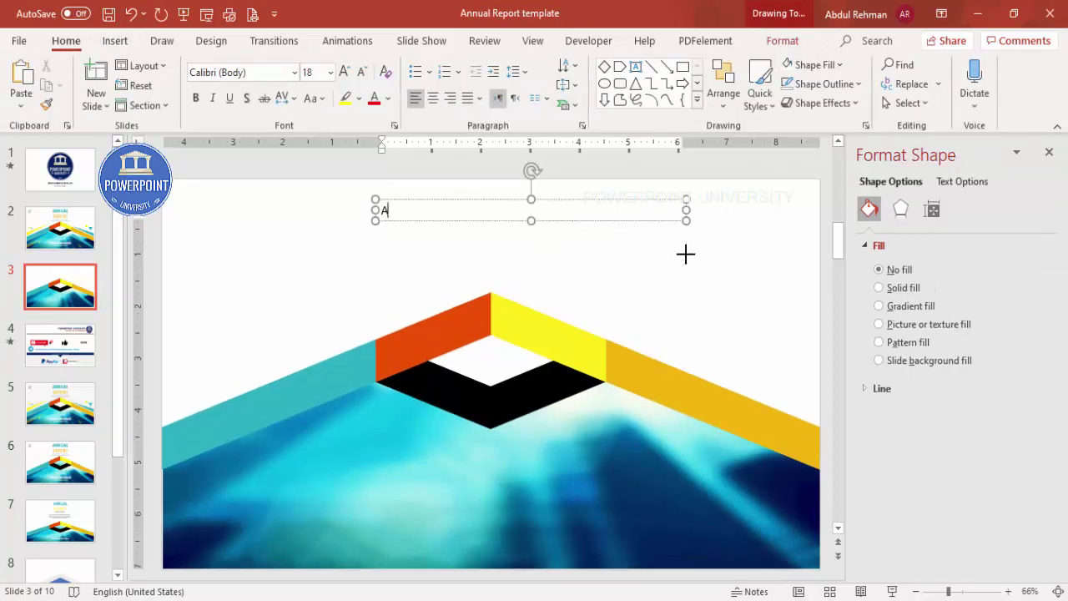
type("NNUAL")
key("Return")
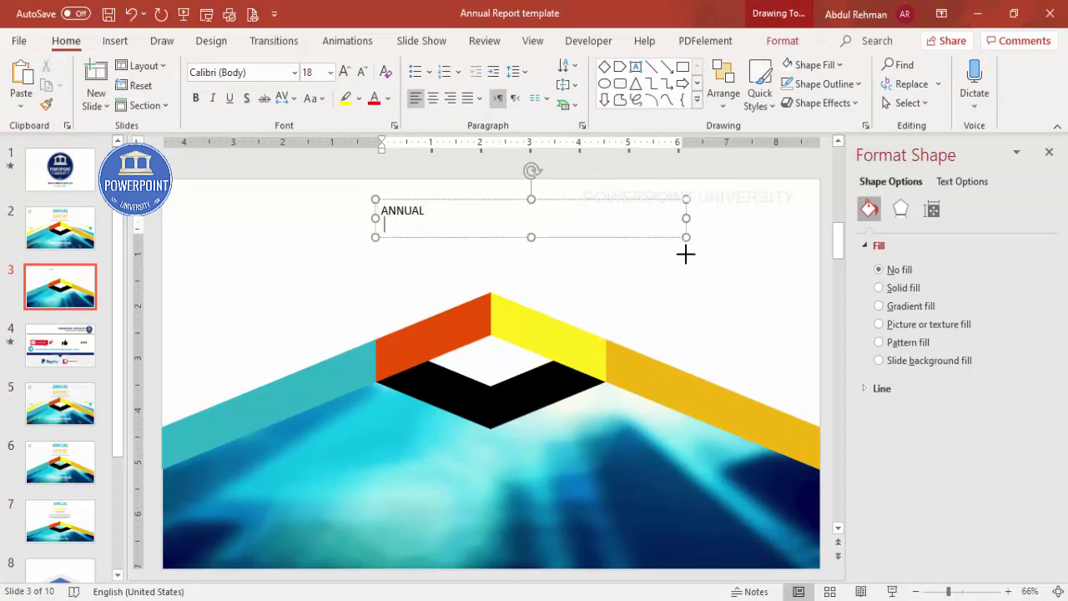
type("REPORT")
left_click(459, 199)
- Centre the title text, set its font to Aller, and enlarge it three sizes
left_click(434, 98)
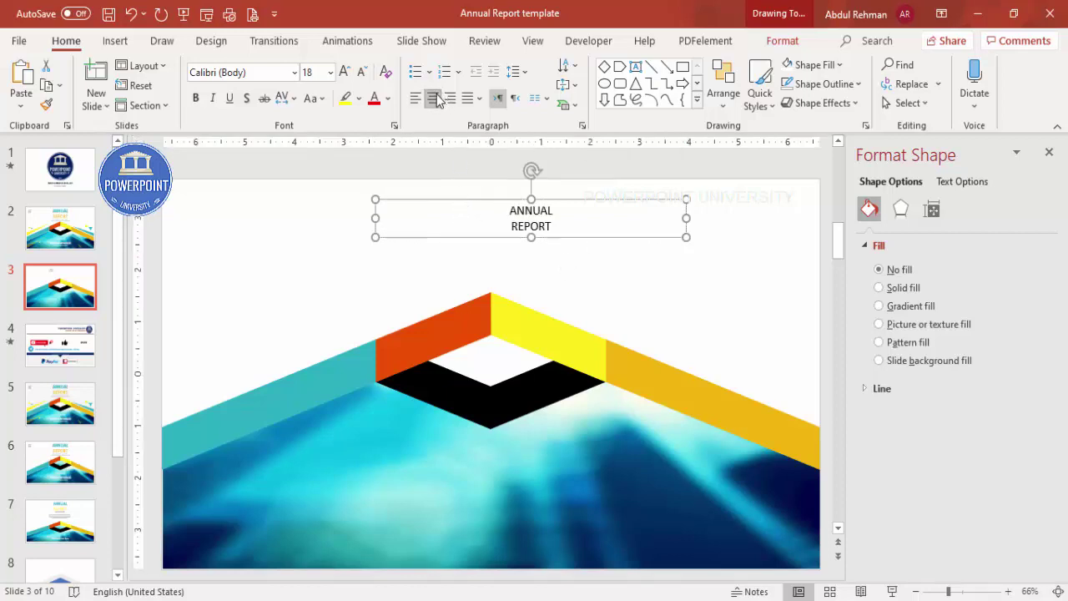
left_click(266, 73)
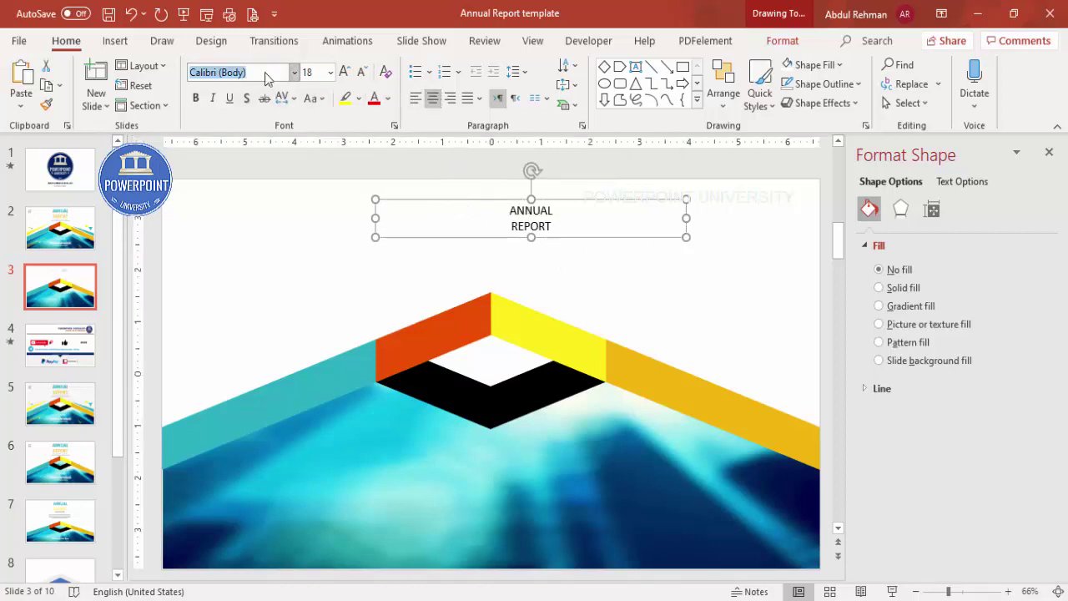
type("Aller")
key("Return")
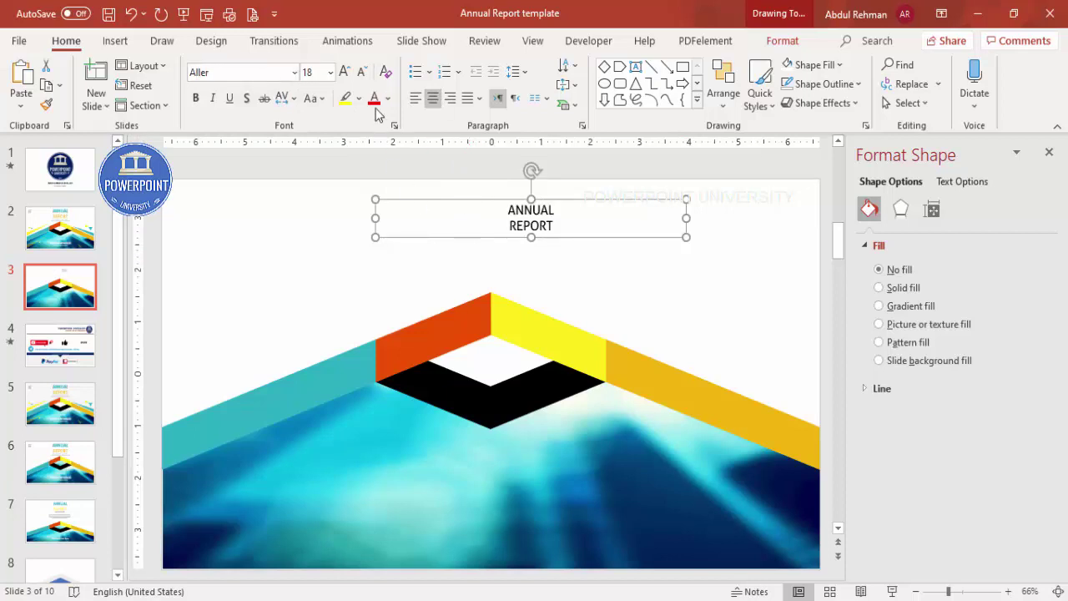
left_click(345, 73)
left_click(345, 73)
left_click(344, 73)
left_click(345, 73)
left_click(345, 73)
left_click(345, 73)
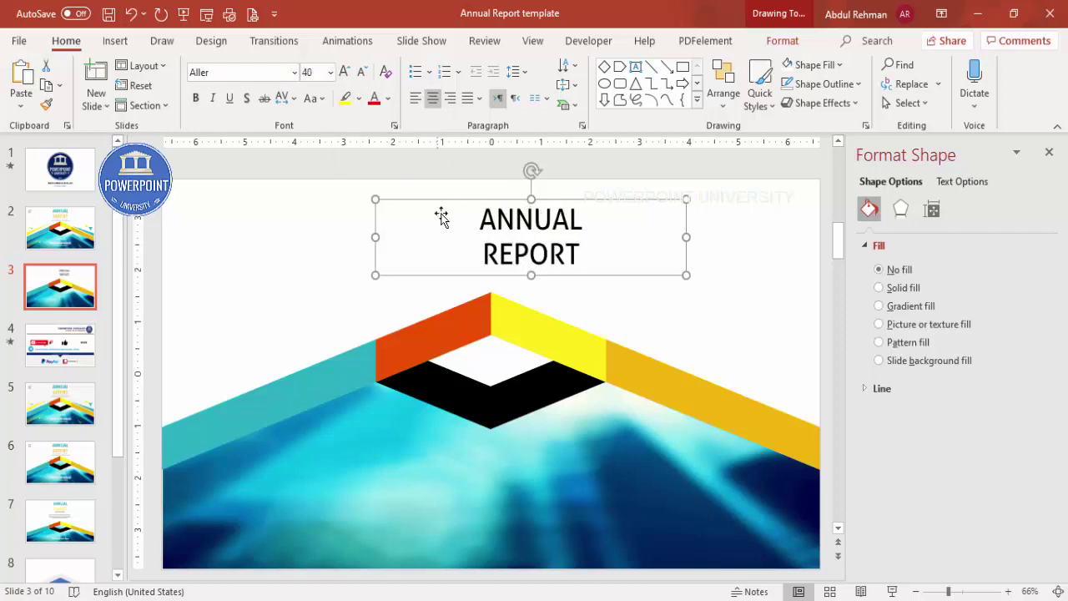
- Align the title box to the slide's horizontal centre and nudge it slightly up
left_click(782, 40)
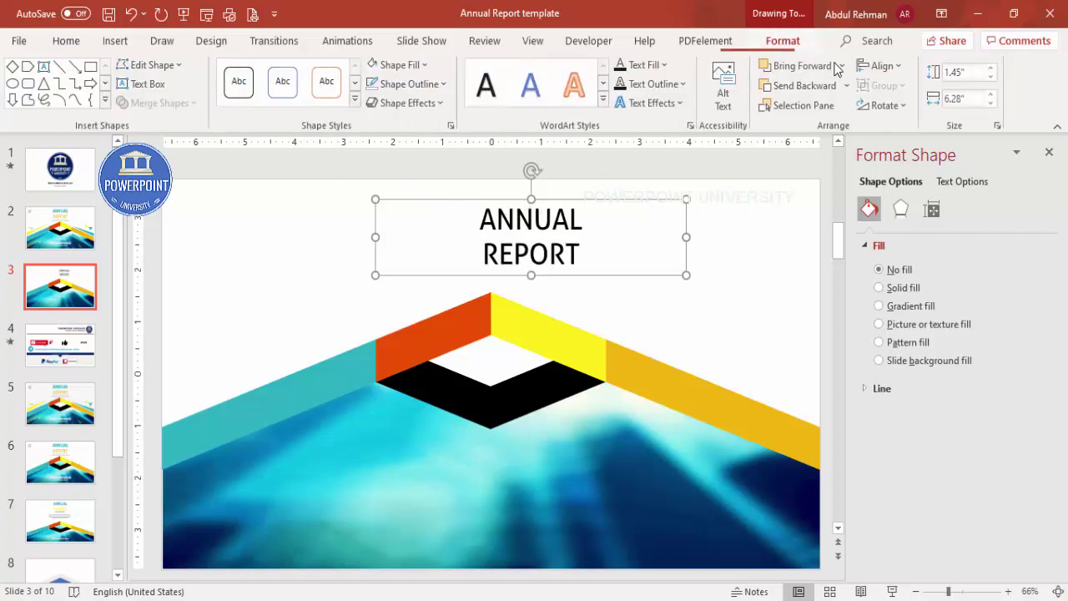
left_click(883, 65)
left_click(908, 111)
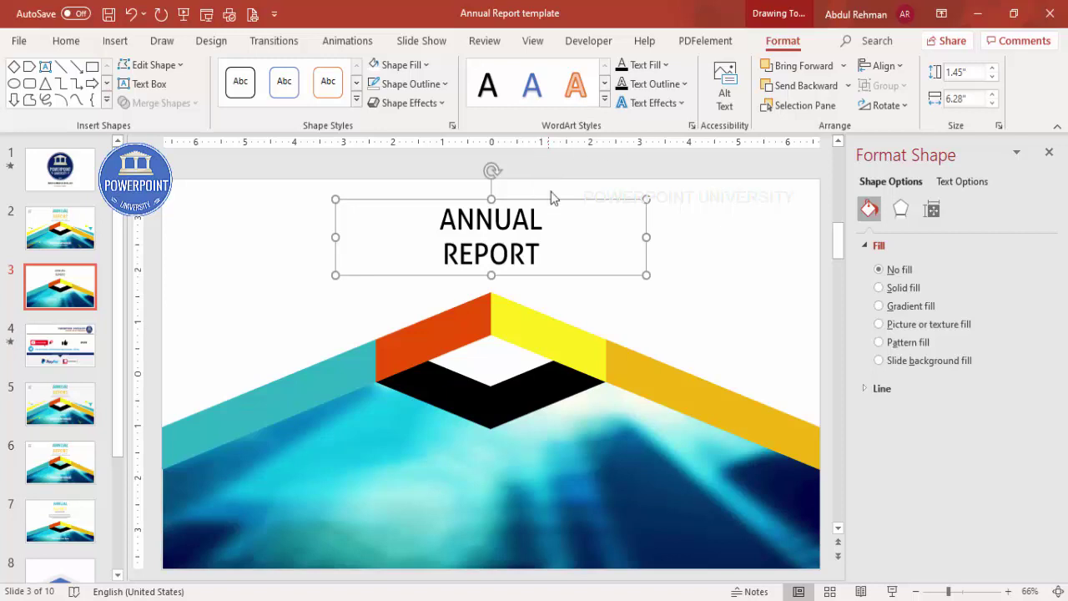
key("Up")
key("Up")
key("Up")
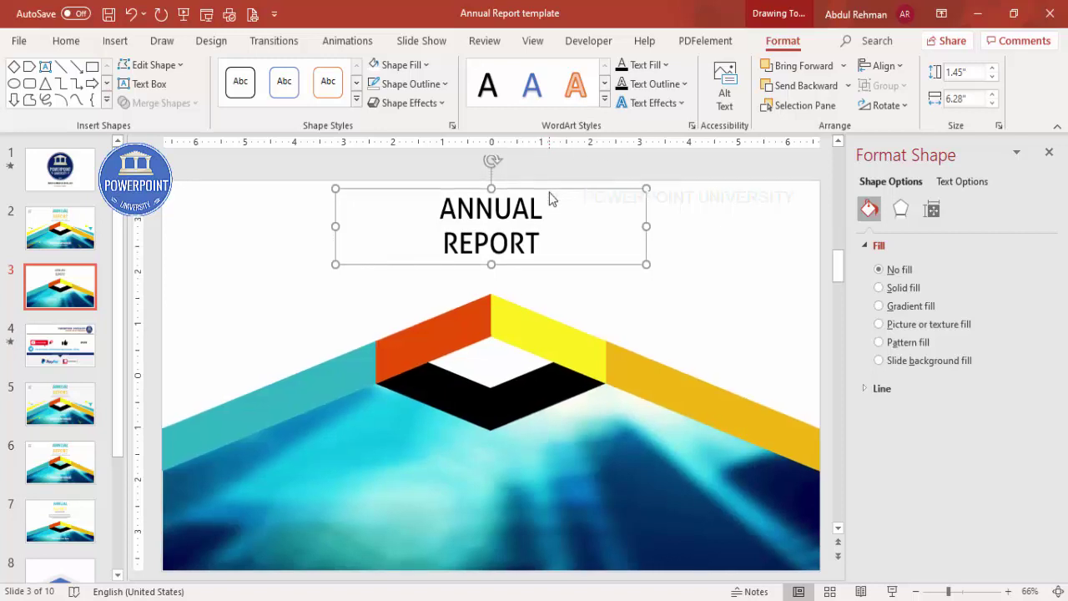
- Make the word ANNUAL bold, teal and one size larger
double_click(541, 210)
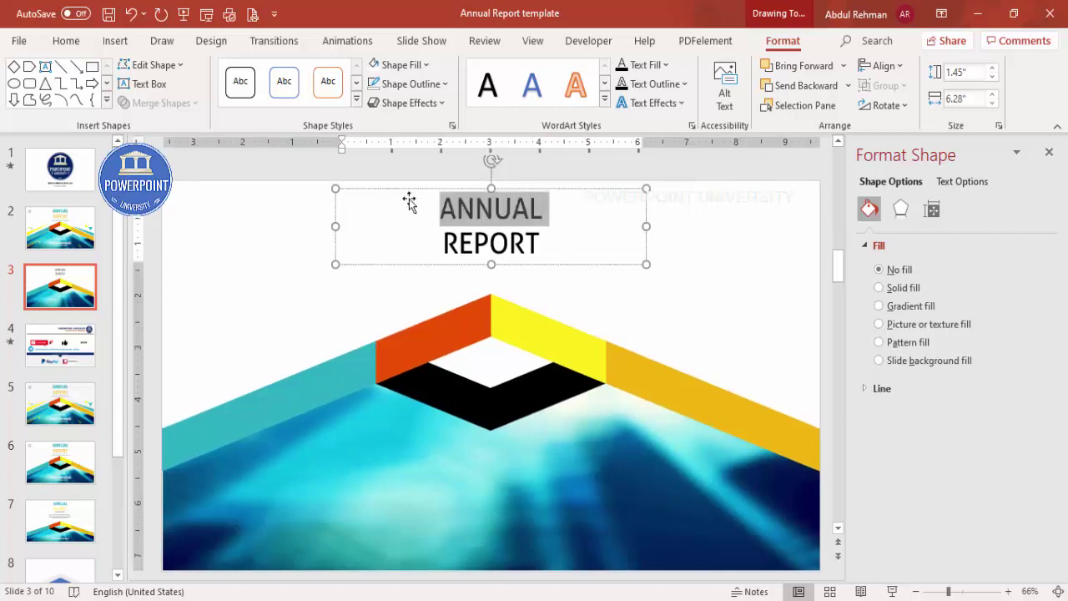
left_click(66, 40)
left_click(195, 99)
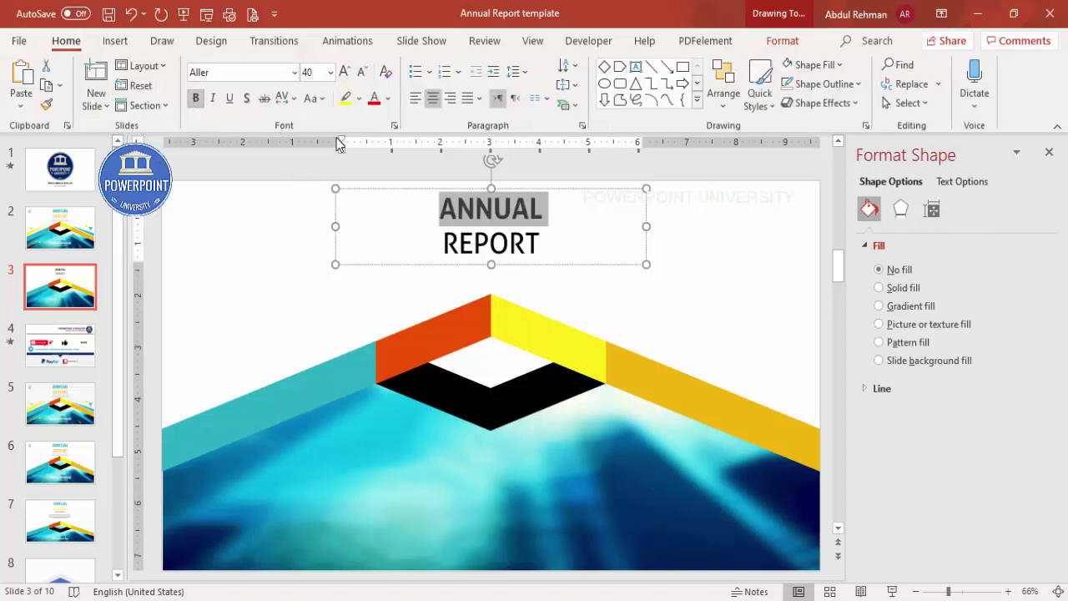
left_click(387, 99)
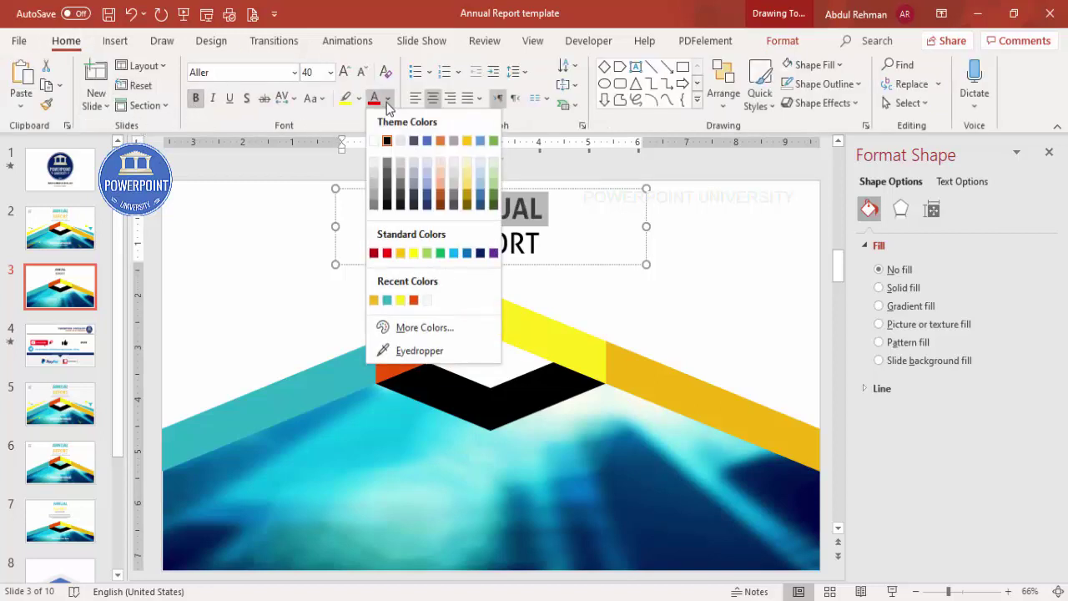
left_click(389, 301)
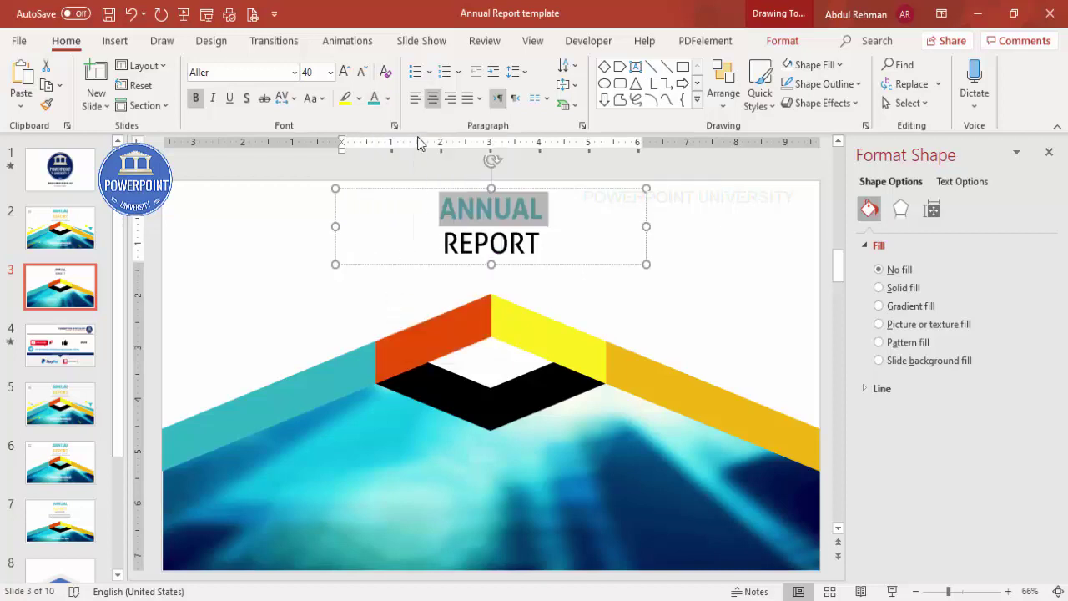
left_click(345, 72)
- Colour the word REPORT gold
left_click_drag(525, 251, 442, 250)
left_click(387, 98)
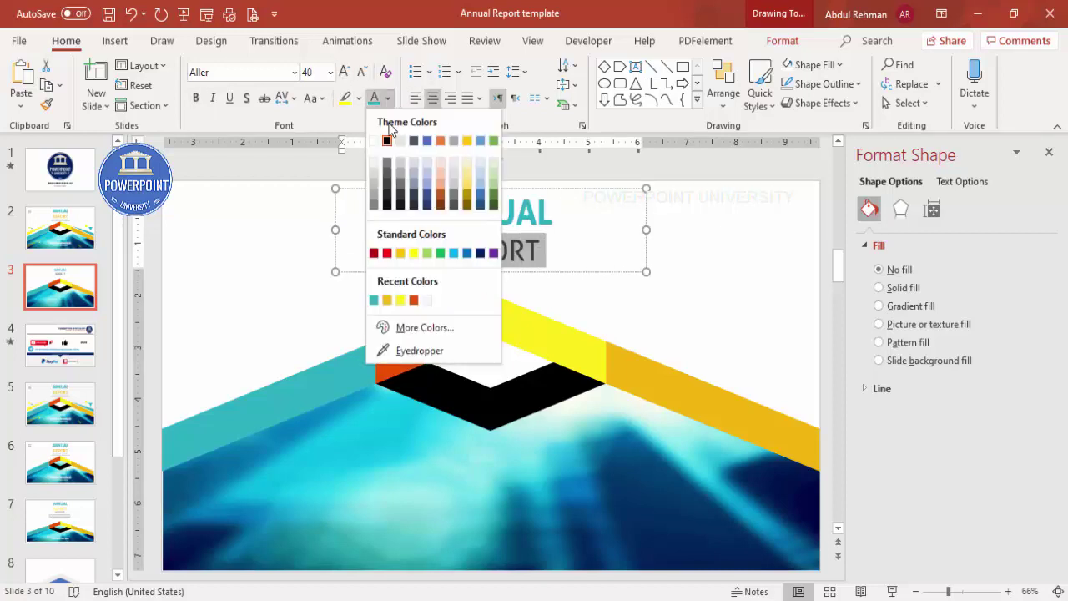
left_click(387, 301)
left_click(719, 253)
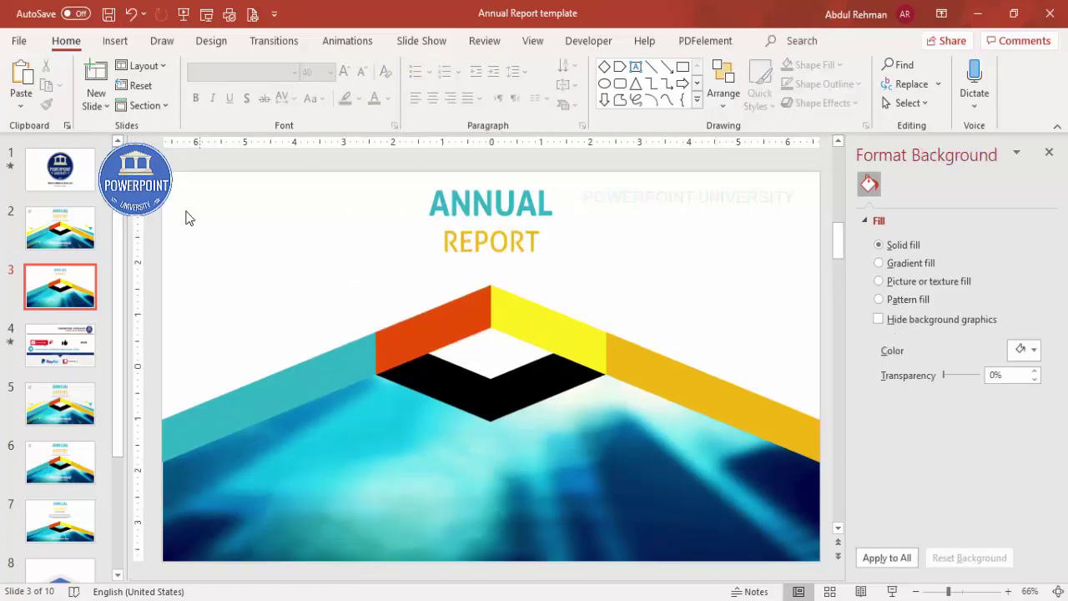
- Draw a small blue oval circle in the slide's top-left corner with no outline
left_click(130, 40)
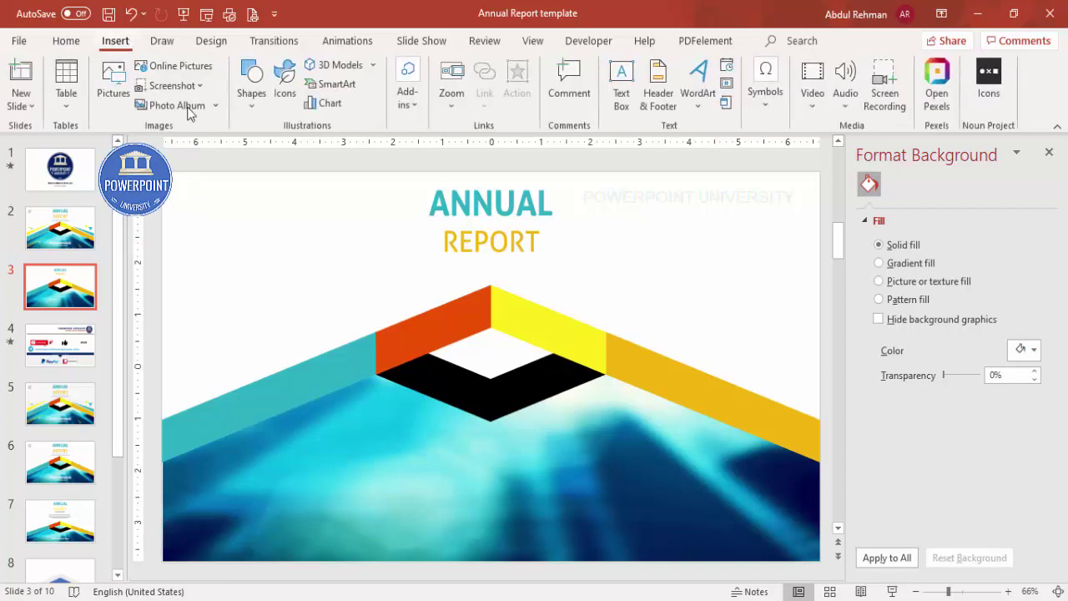
left_click(252, 94)
left_click(261, 312)
left_click_drag(177, 188, 221, 238)
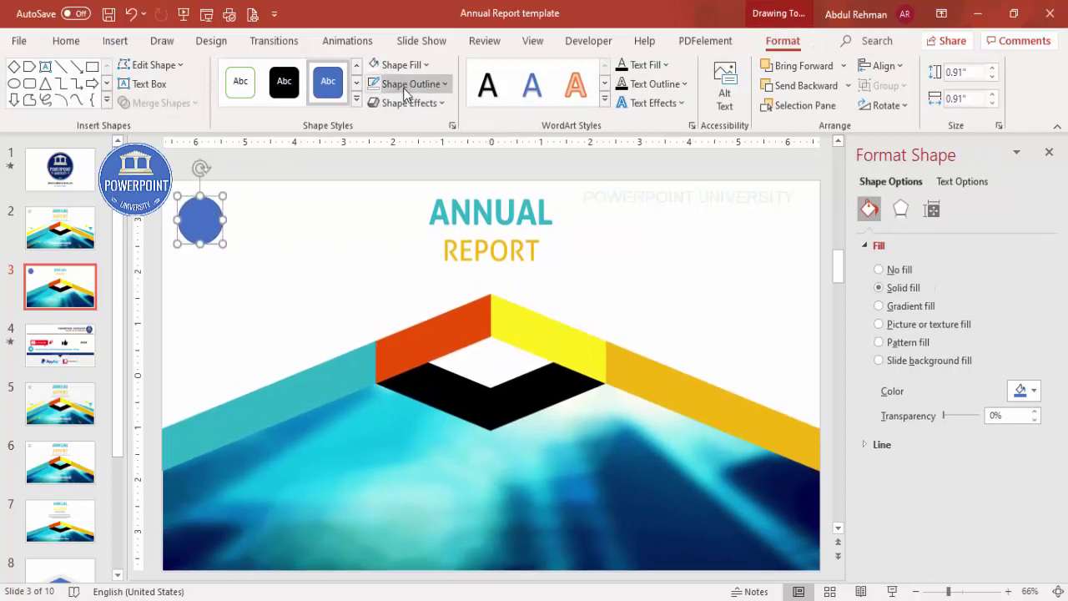
left_click(407, 83)
left_click(424, 310)
left_click(479, 465)
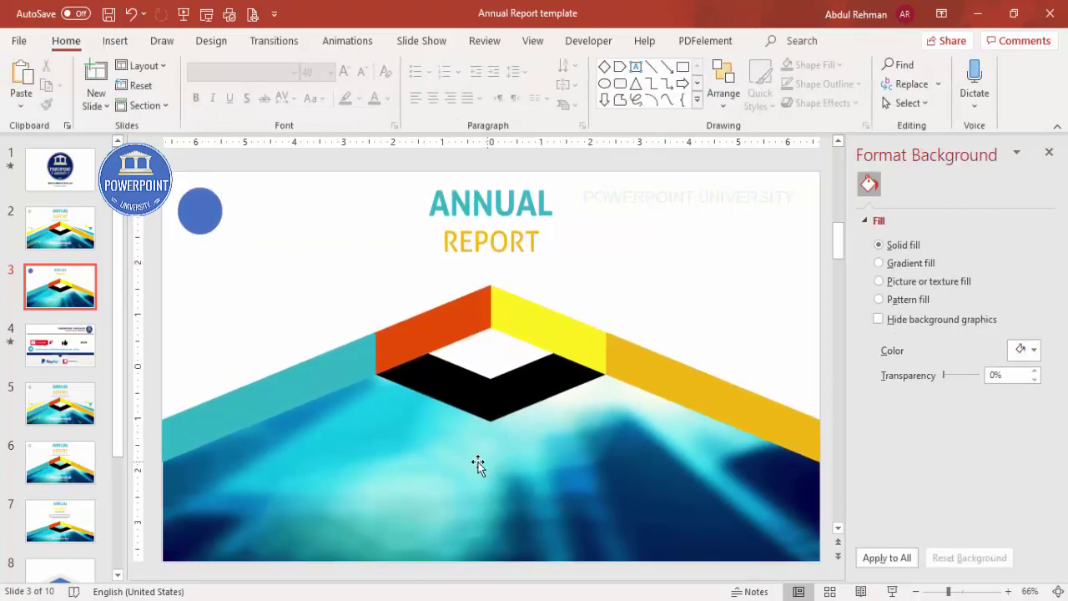
left_click(115, 40)
- Add a text box below the chevron reading 'YOUR TITLE HERE'
left_click(621, 83)
left_click_drag(382, 461, 637, 494)
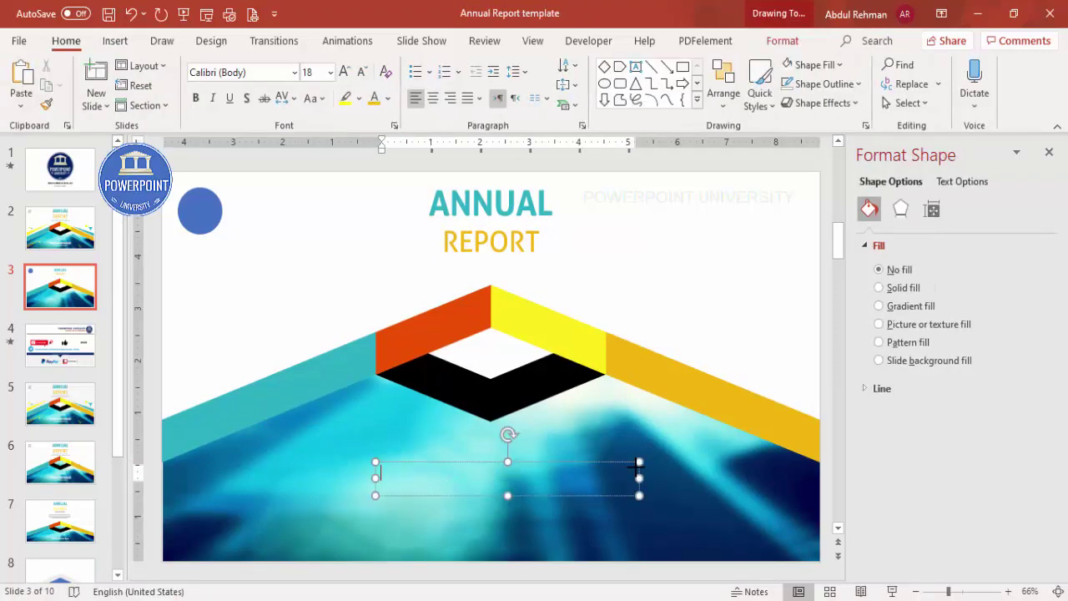
type("YOUR TITL")
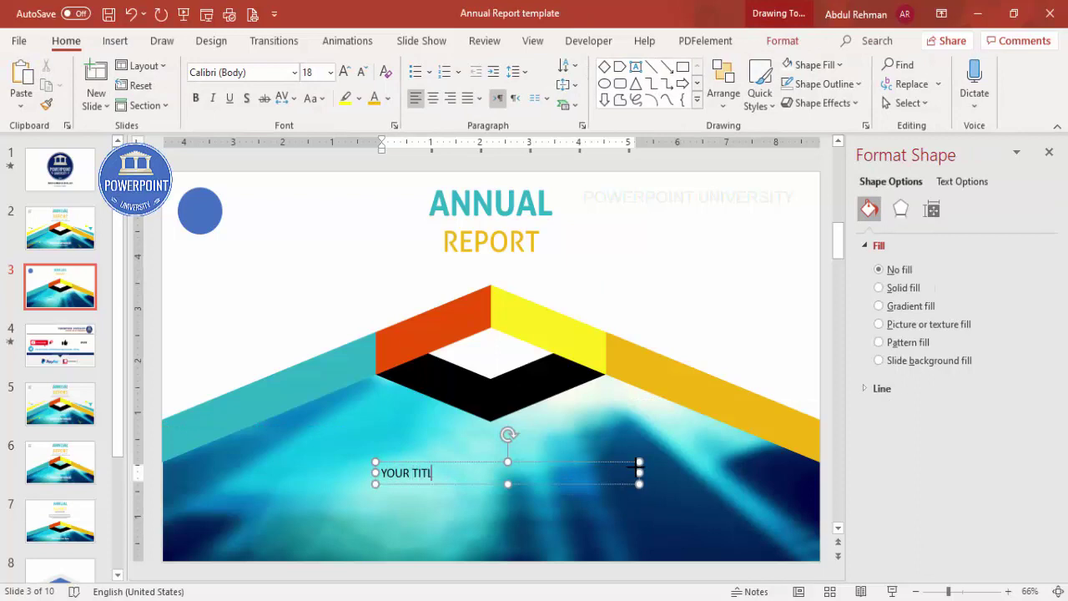
type("E HERE")
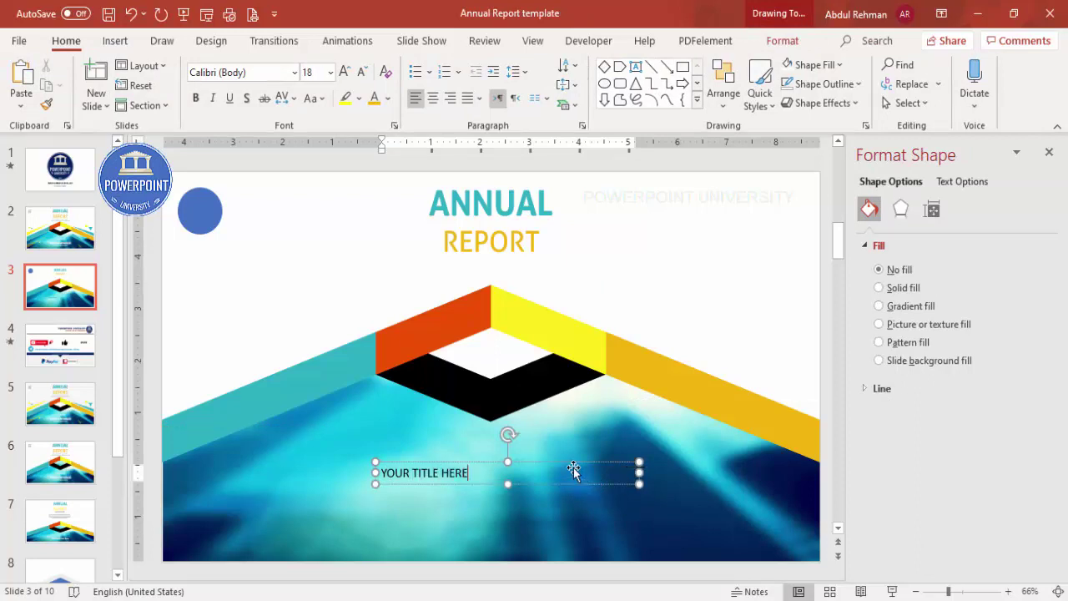
key("Escape")
- Make the subtitle centred, white Aller text and centre its box on the slide
left_click(432, 98)
left_click(278, 73)
type("Al")
key("Return")
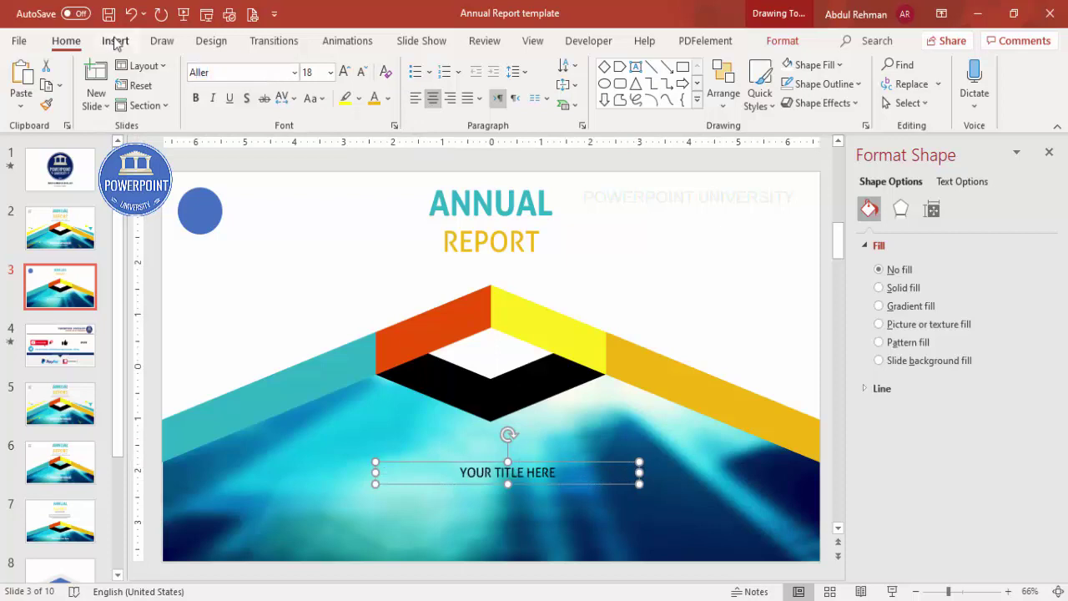
left_click(387, 97)
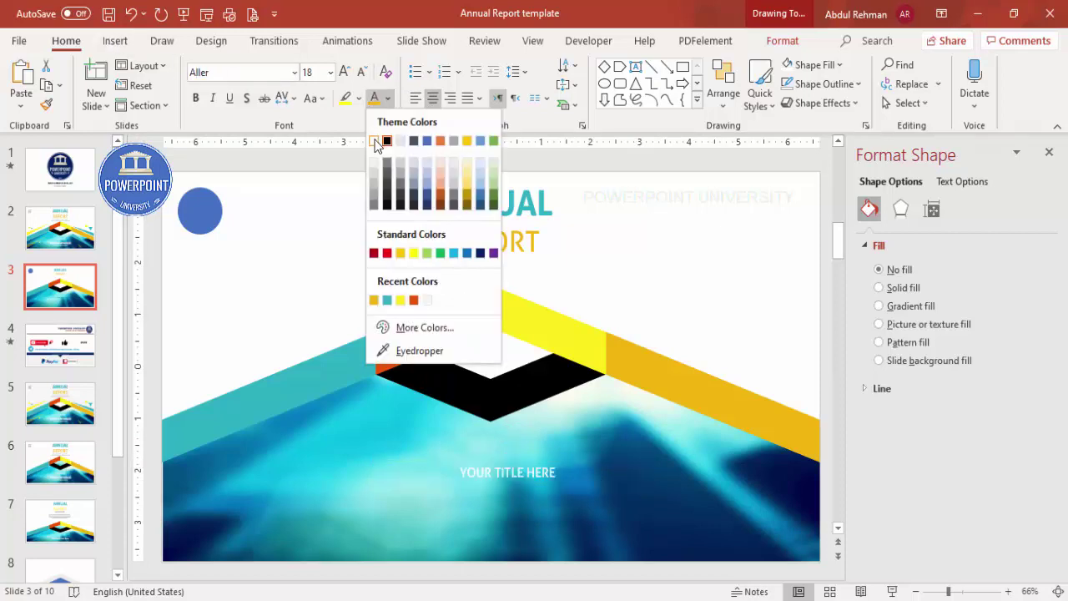
left_click(374, 142)
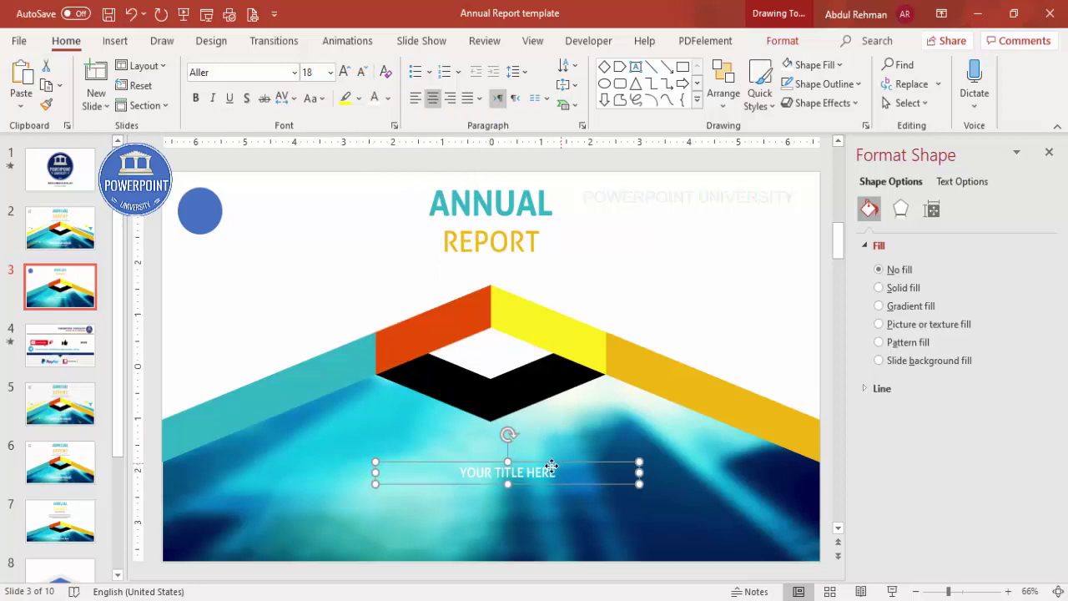
left_click_drag(560, 464, 544, 470)
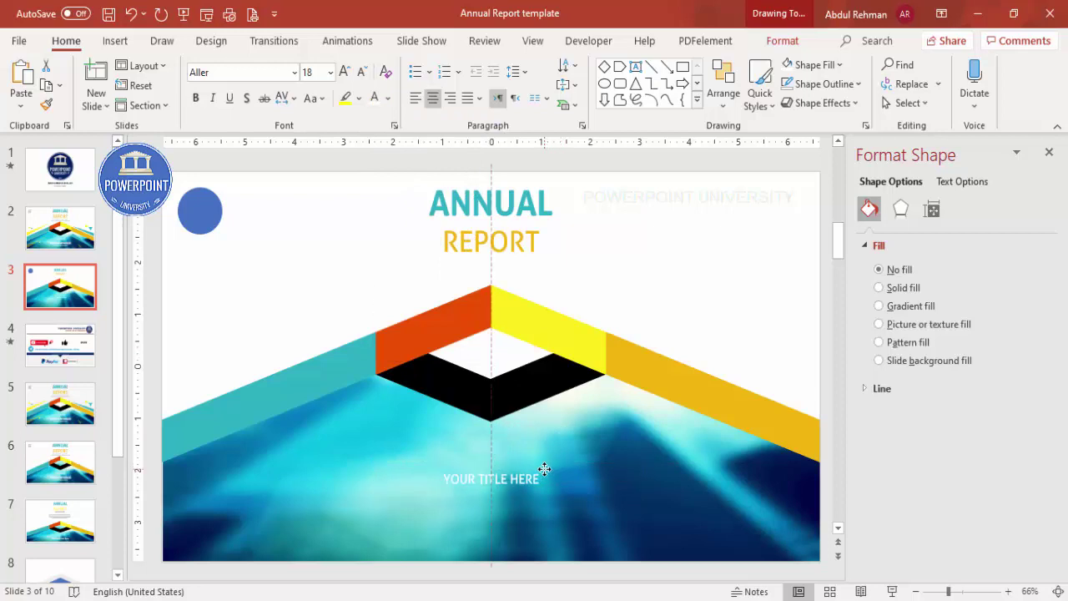
left_click(658, 292)
- Add a text box near the slide bottom with a =lorem() placeholder paragraph
left_click(99, 44)
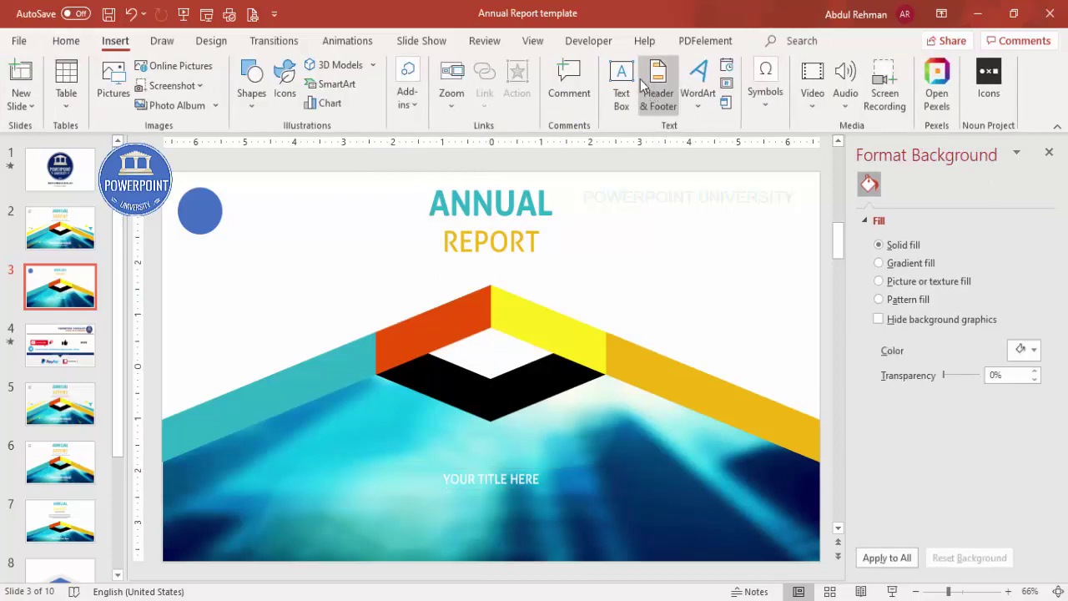
left_click(621, 84)
left_click_drag(293, 479, 622, 540)
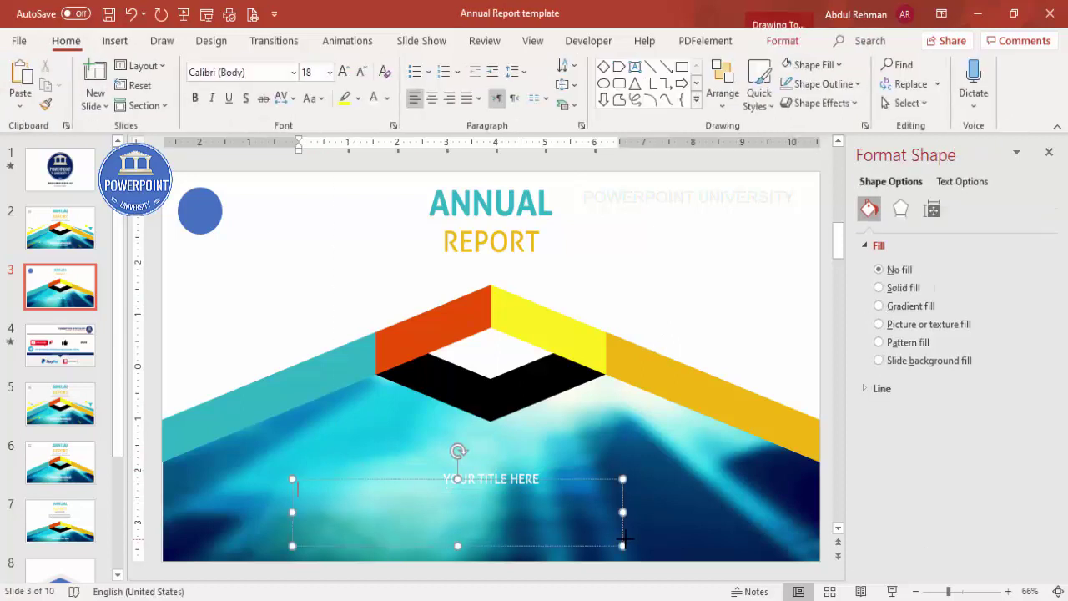
type("=lorem()")
key("Return")
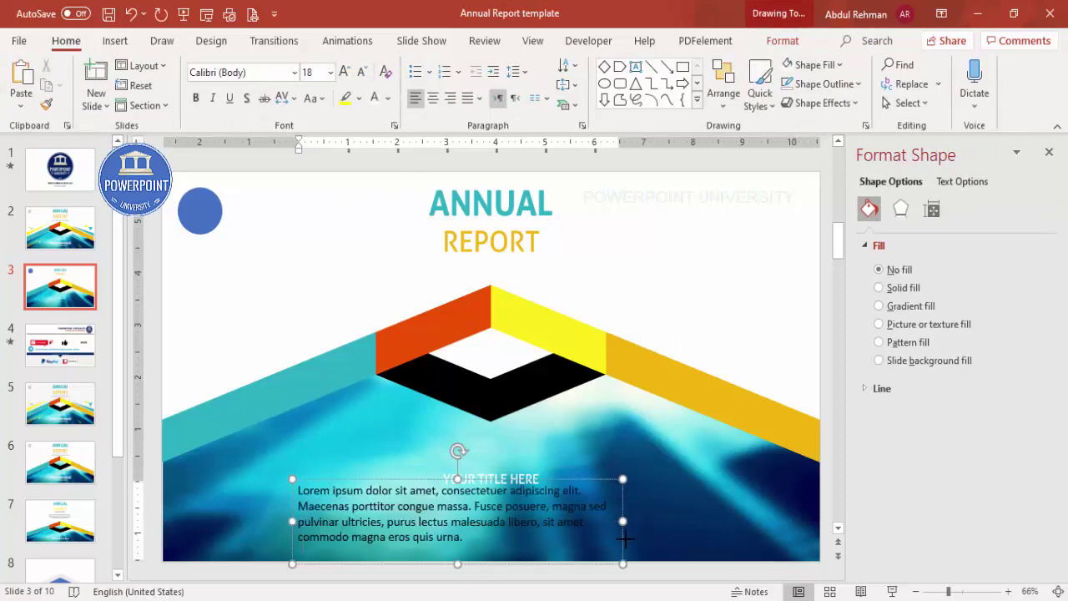
- Format the paragraph as white 12 pt Aller, centre-aligned and centred below the subtitle
left_click(550, 483)
left_click(267, 73)
type("Aller")
key("Return")
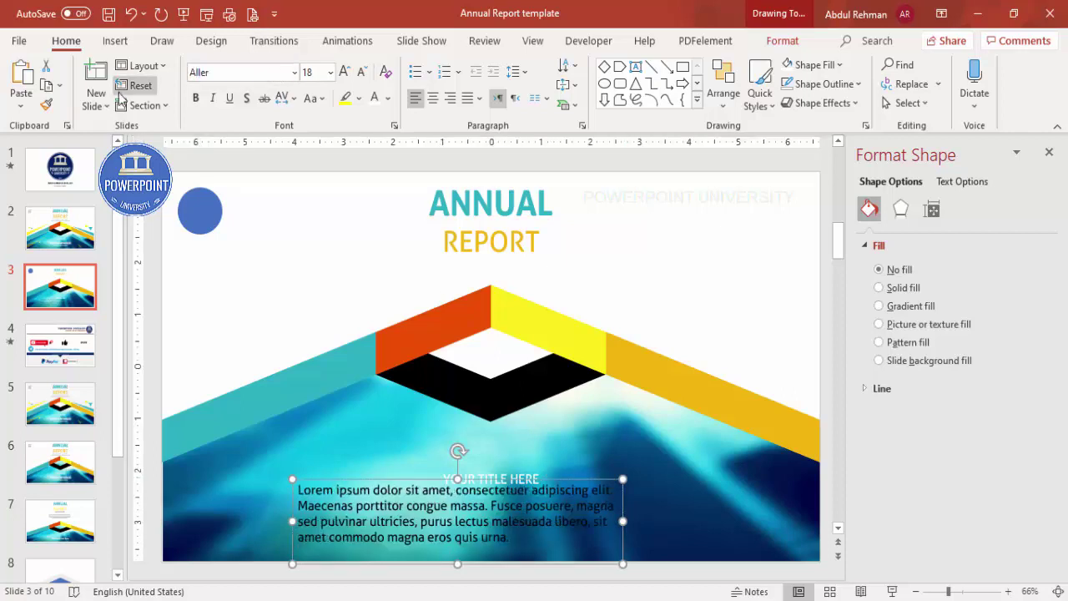
left_click(375, 97)
left_click(362, 71)
left_click(361, 72)
left_click(361, 72)
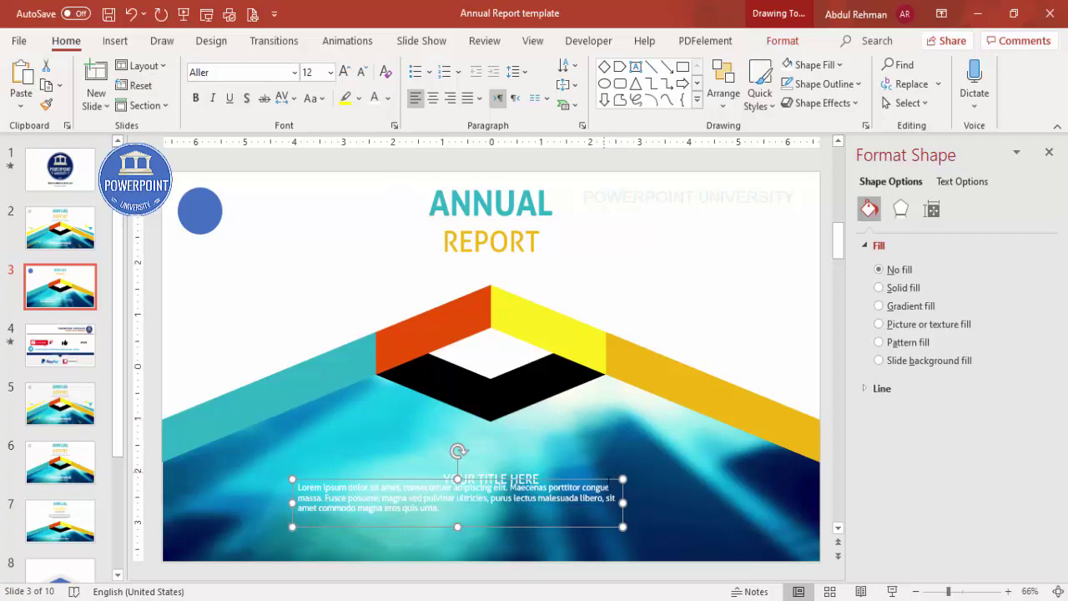
left_click(432, 97)
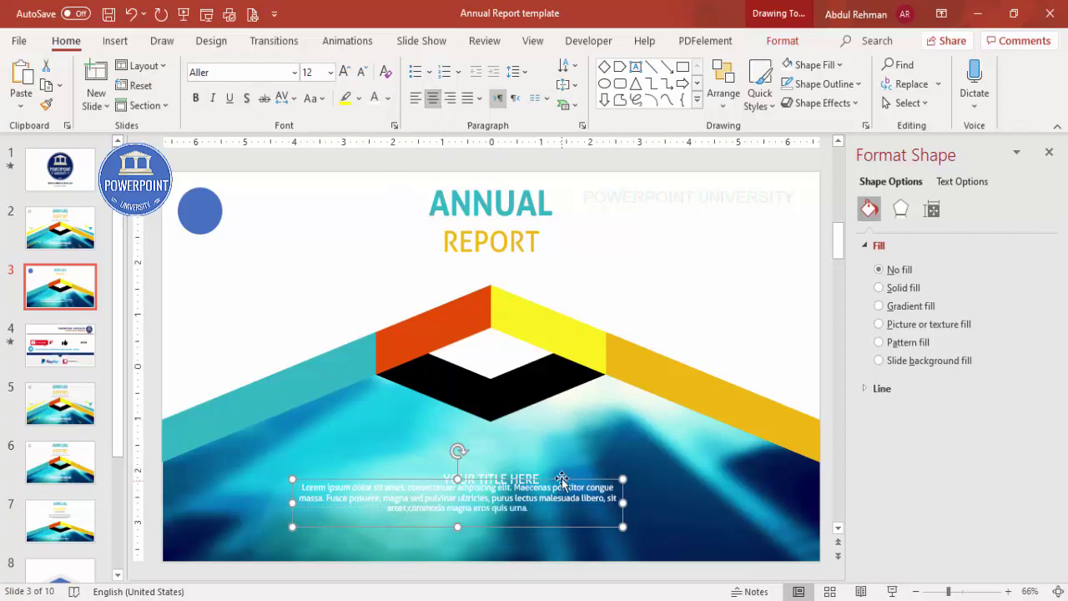
left_click_drag(567, 482, 596, 502)
left_click(655, 281)
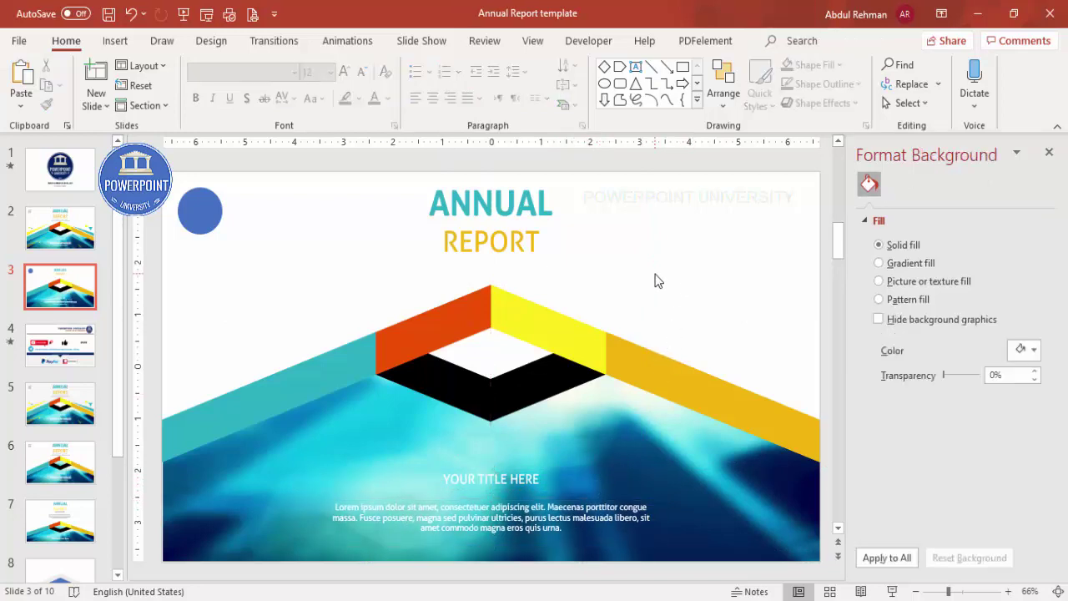